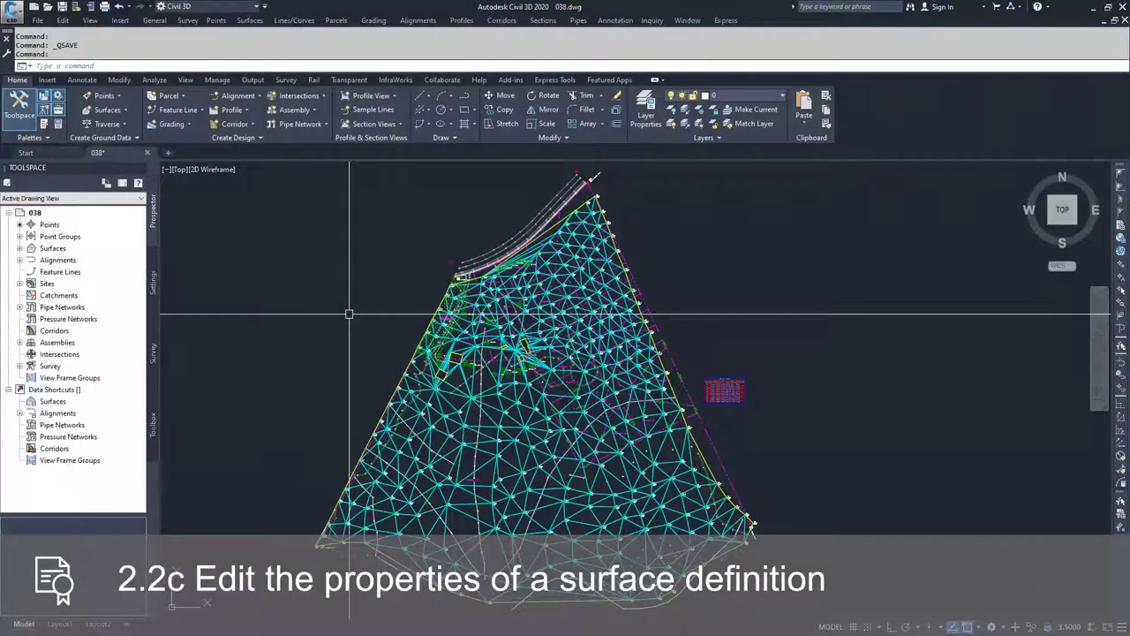
# Expand Surfaces in Prospector and select the EG surface to bring up its actions
pyautogui.click(20, 248)
pyautogui.click(55, 261)
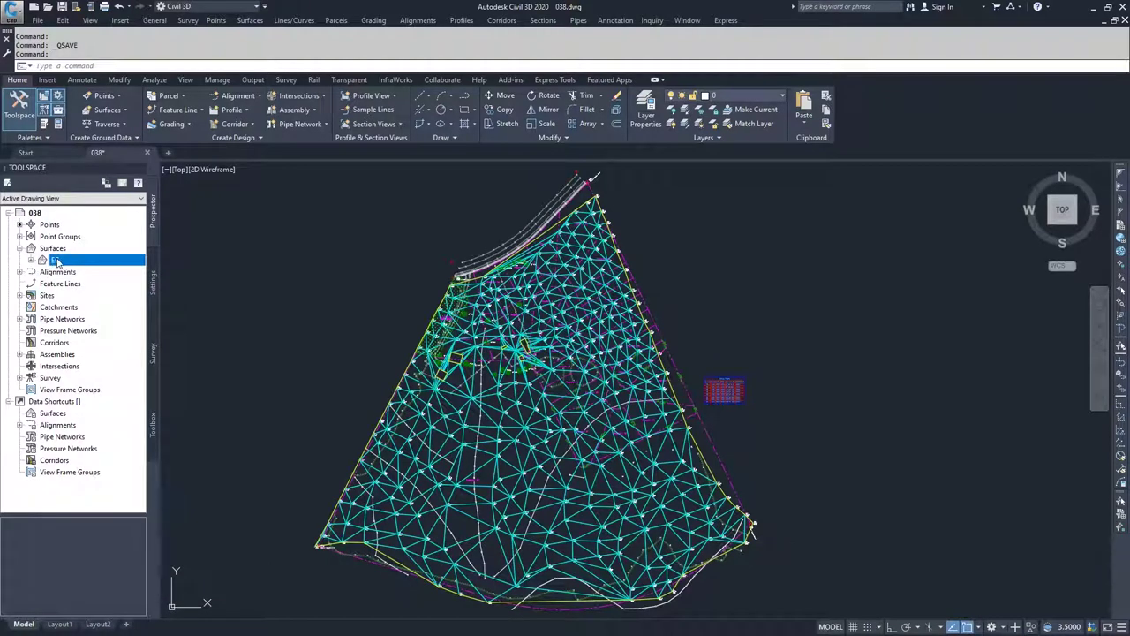
pyautogui.rightClick(57, 261)
# Set the EG surface style to Contours 2' and 10' (Background) in Surface Properties
pyautogui.click(106, 266)
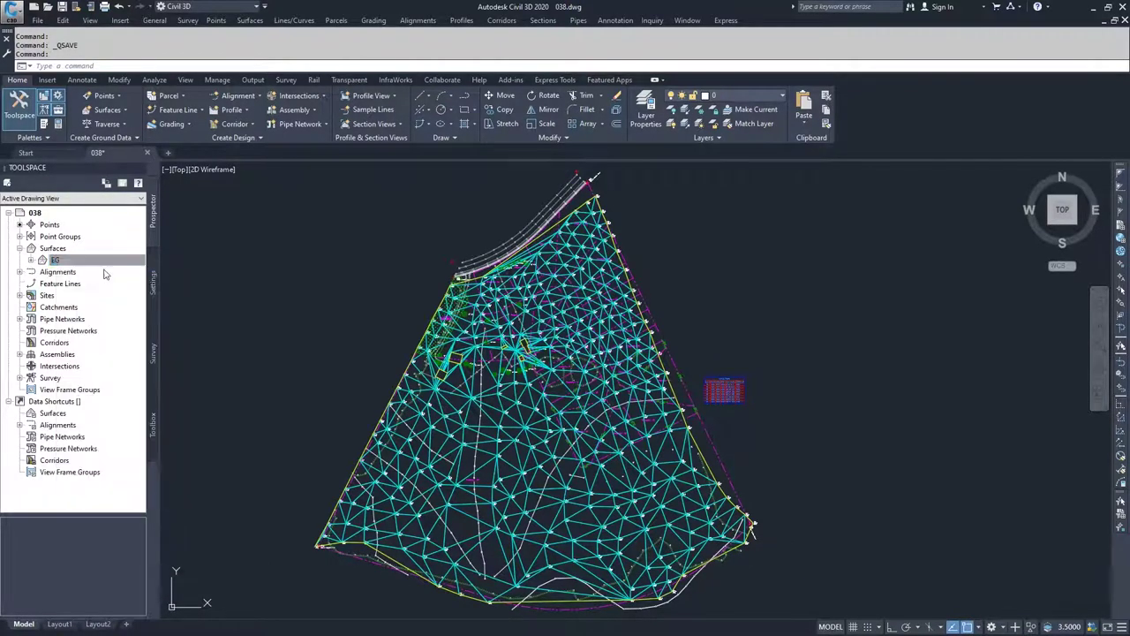
pyautogui.click(309, 283)
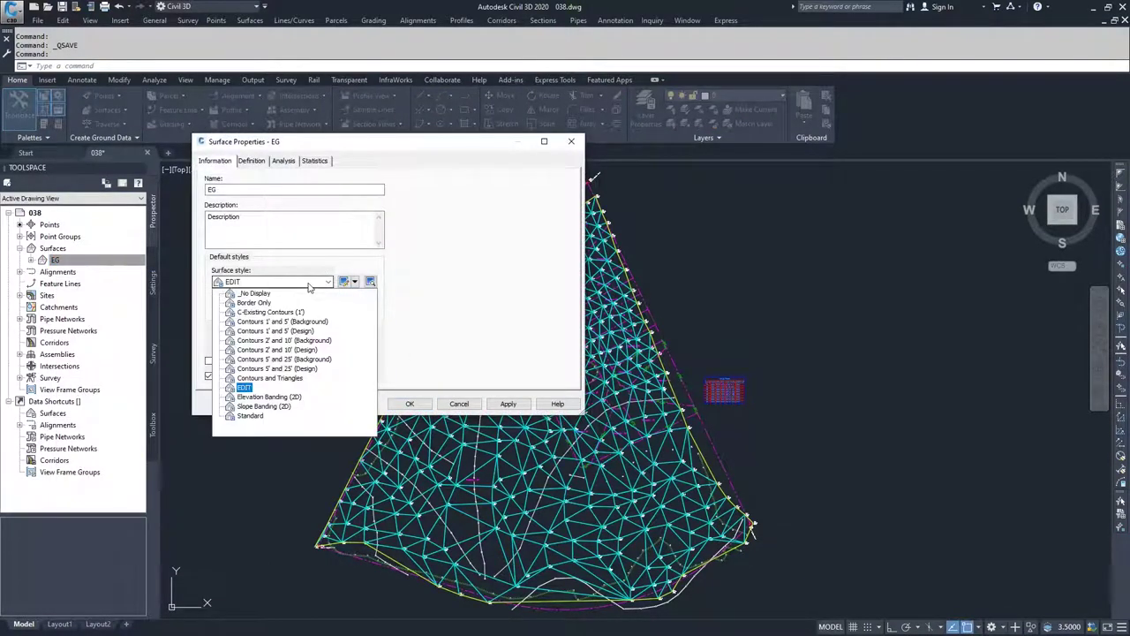
pyautogui.click(300, 343)
pyautogui.click(508, 404)
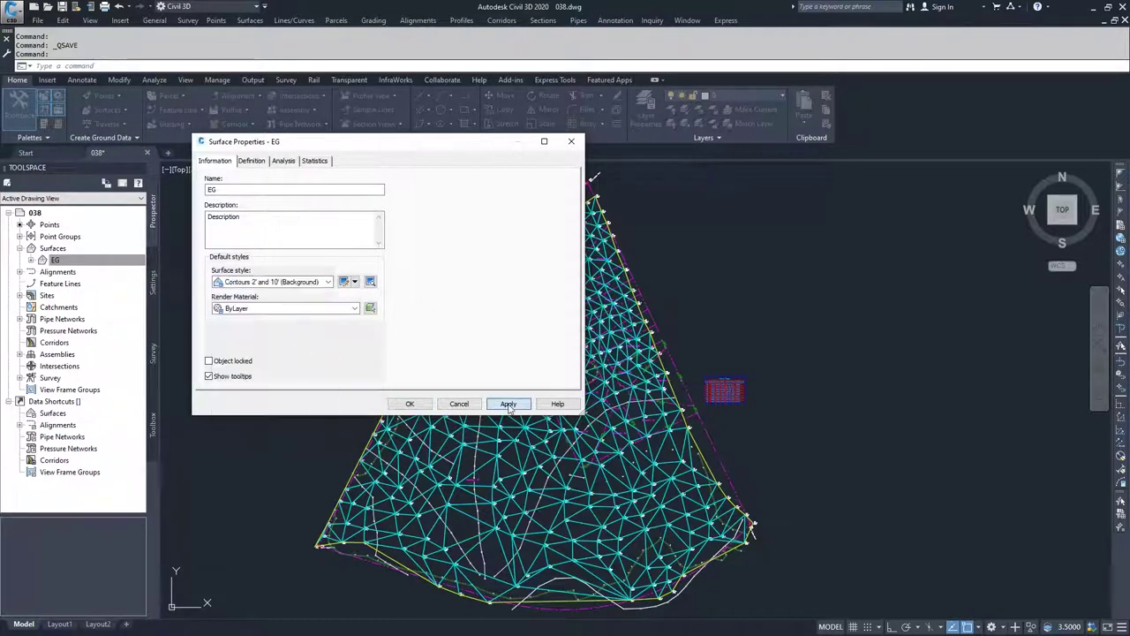
pyautogui.click(413, 405)
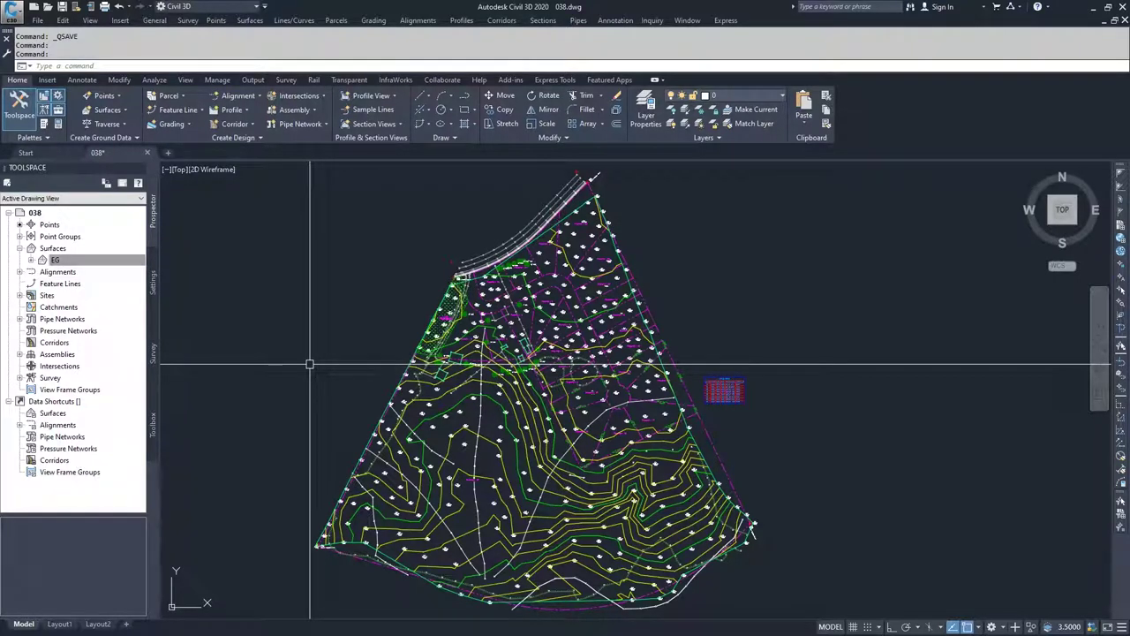
# Expand the EG surface's Definition and pick the vertical SWL figure line
pyautogui.click(31, 259)
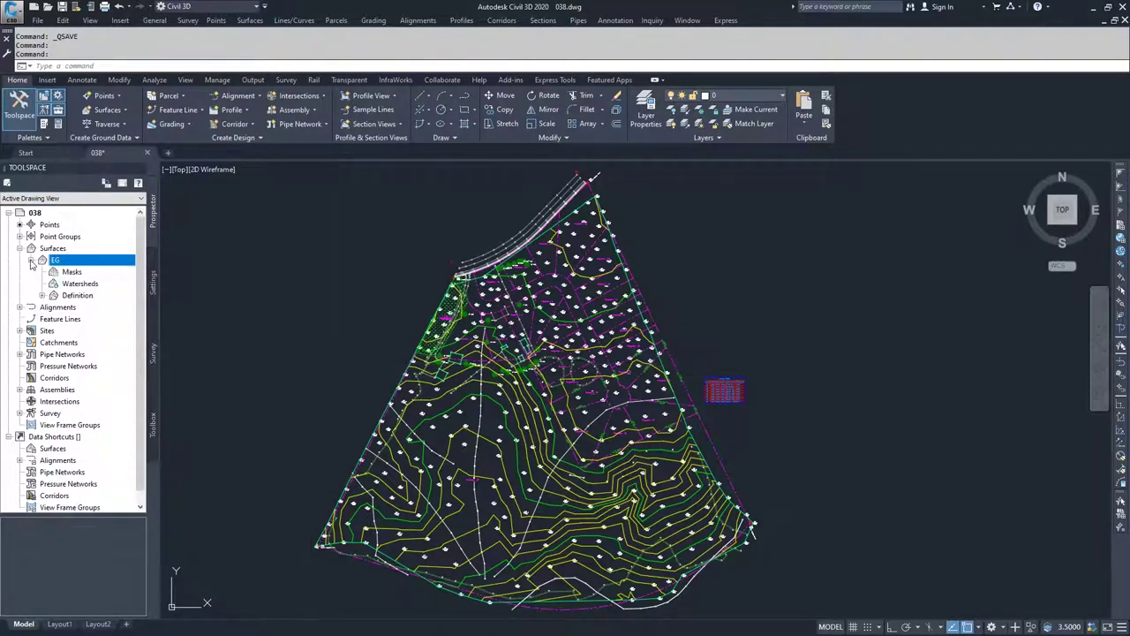
pyautogui.click(42, 296)
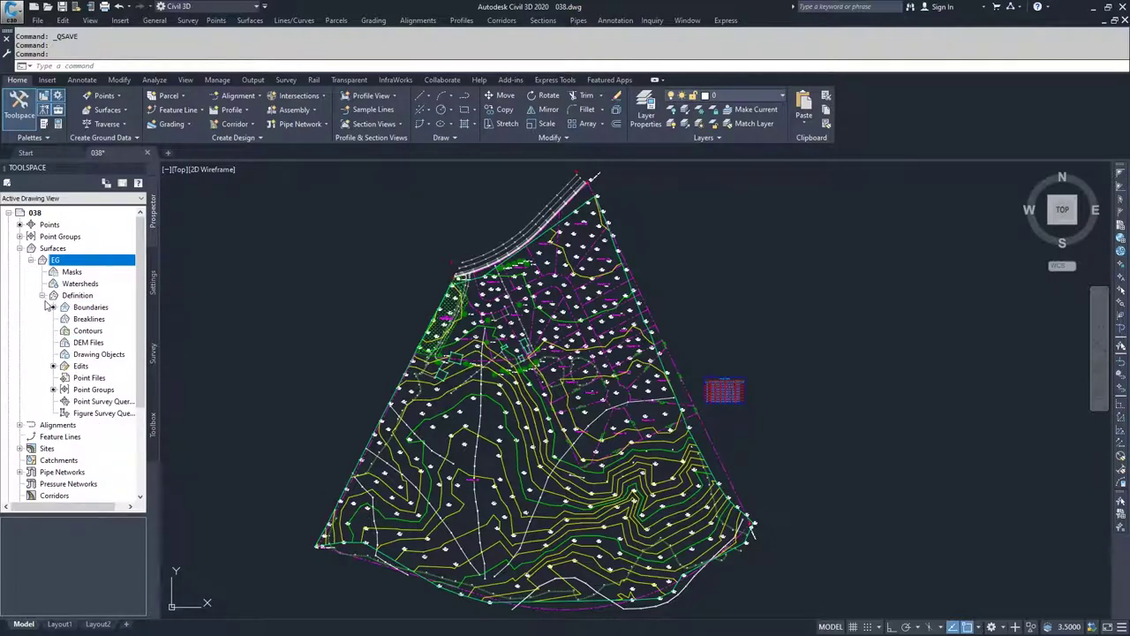
pyautogui.click(481, 400)
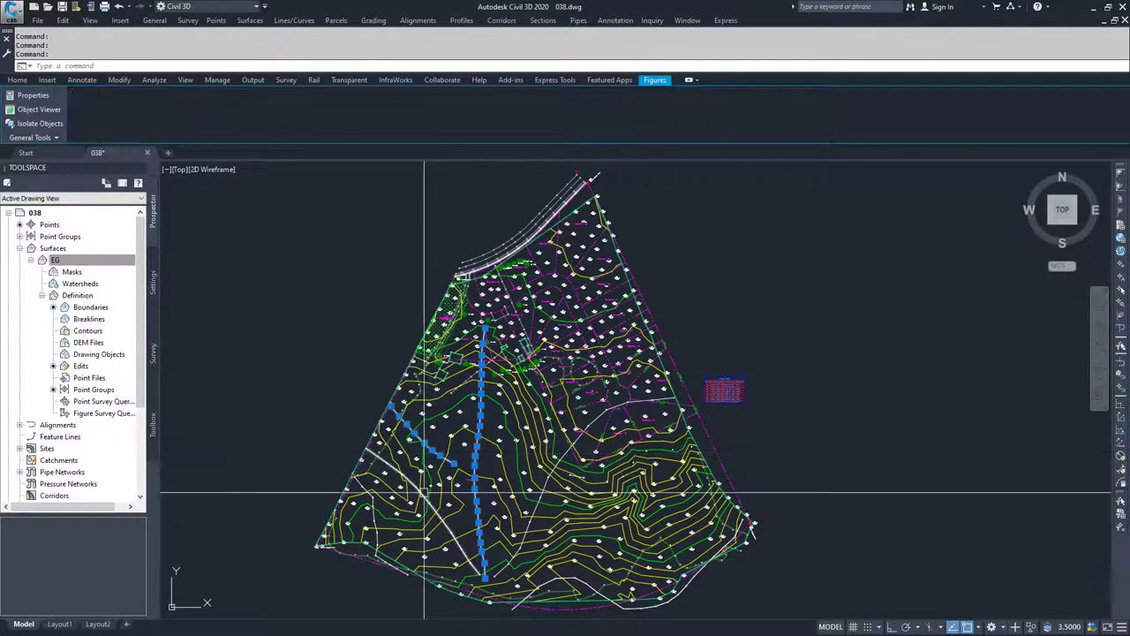
# Start adding Standard breaklines with 1.000' mid-ordinate distance to EG, then cancel the pick
pyautogui.click(88, 318)
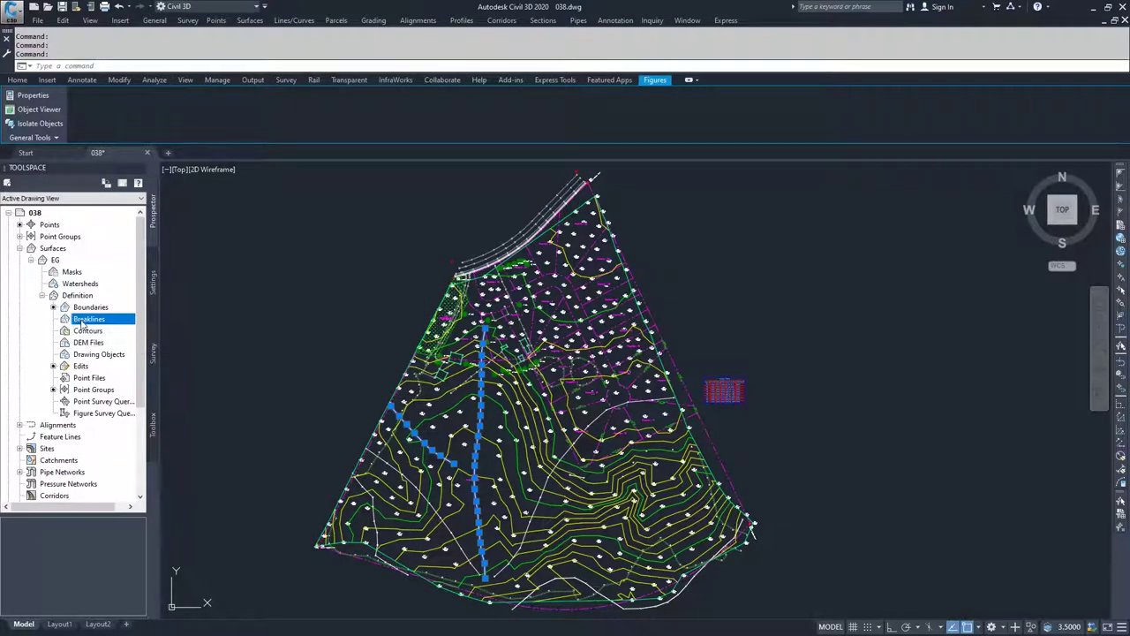
pyautogui.rightClick(84, 320)
pyautogui.click(105, 328)
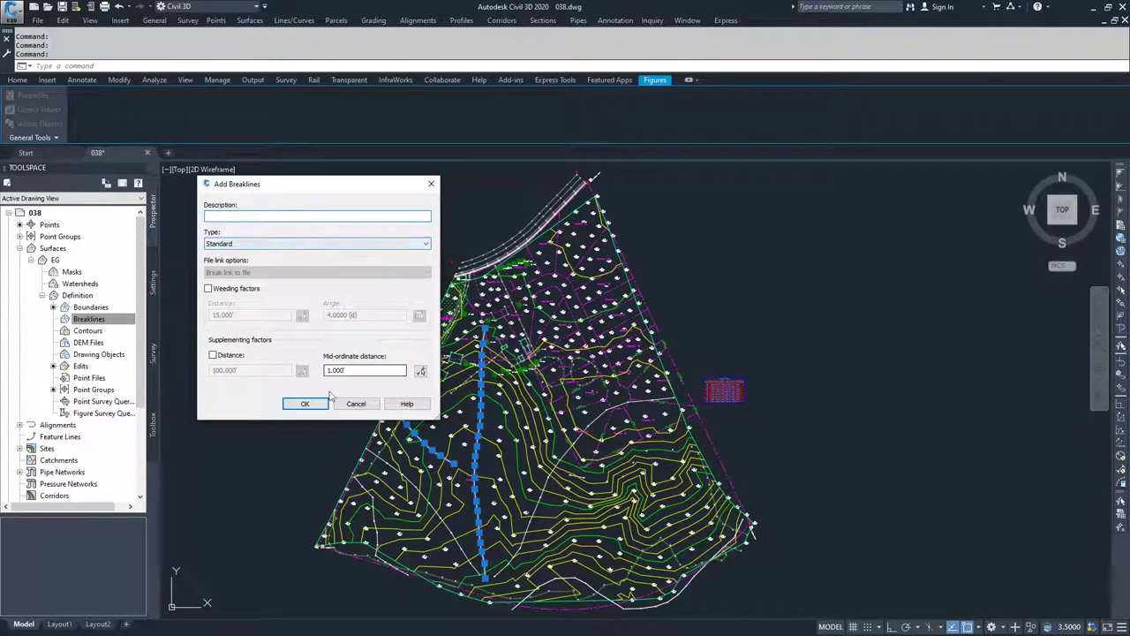
pyautogui.click(304, 404)
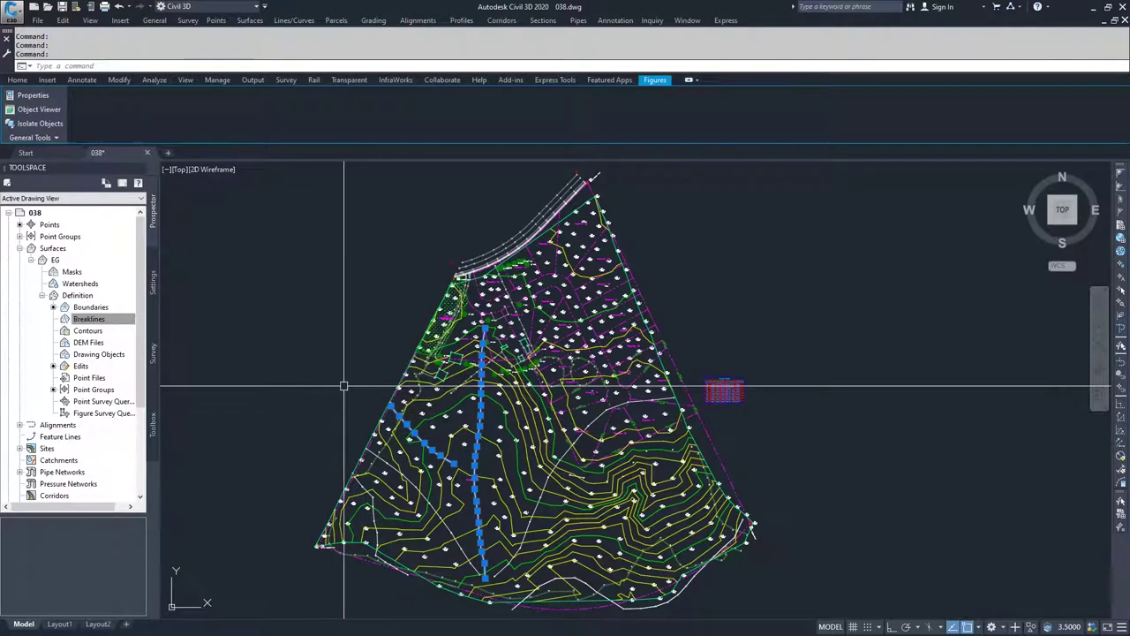
pyautogui.press('Escape')
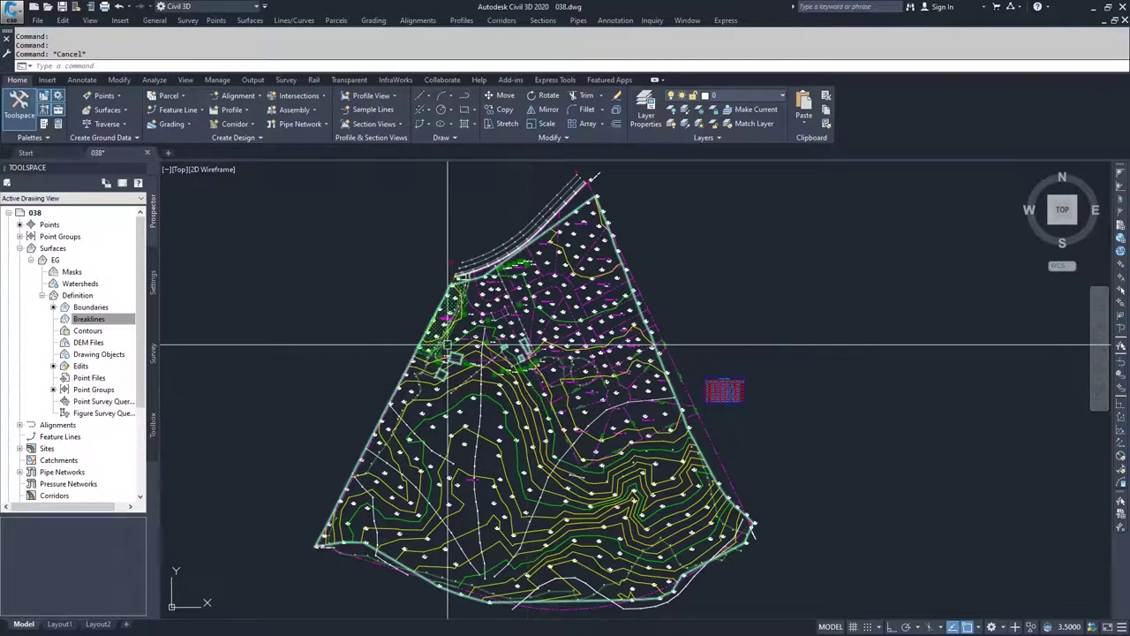
# Zoom in to inspect the FNC fence figure, zoom back out, and show the Survey view
pyautogui.scroll(5, 465, 360)
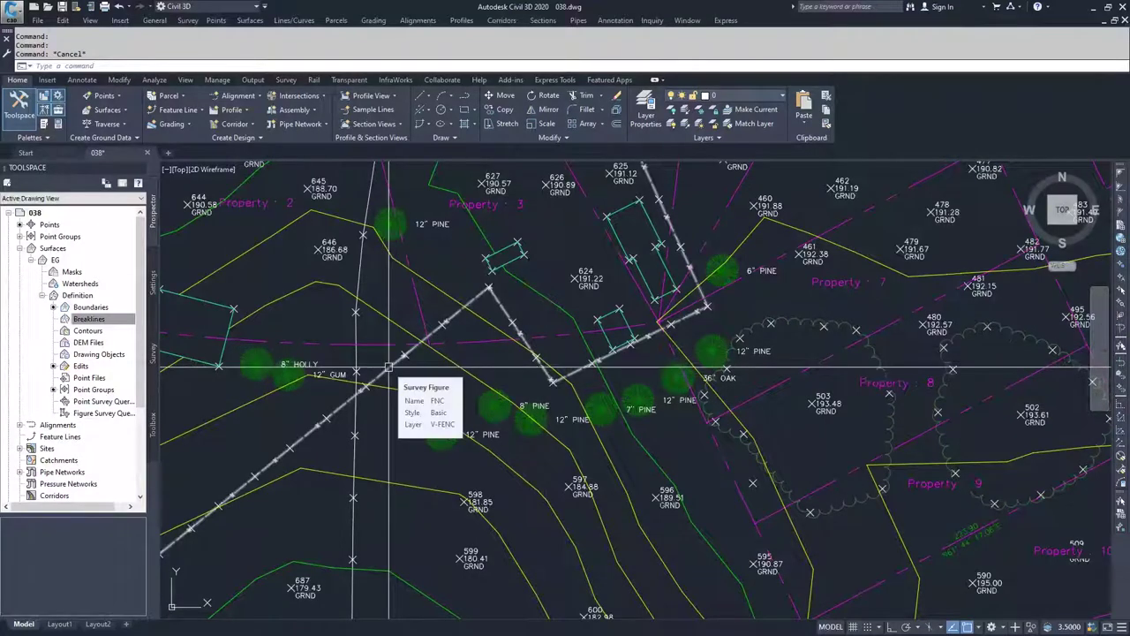
pyautogui.scroll(-8, 530, 420)
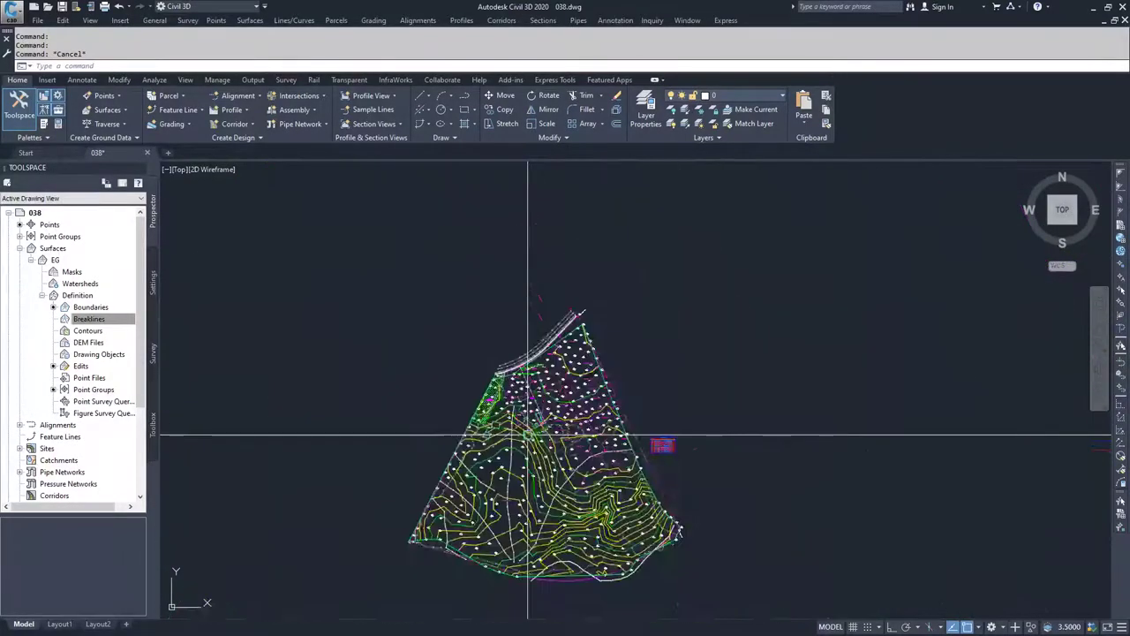
pyautogui.scroll(3, 508, 435)
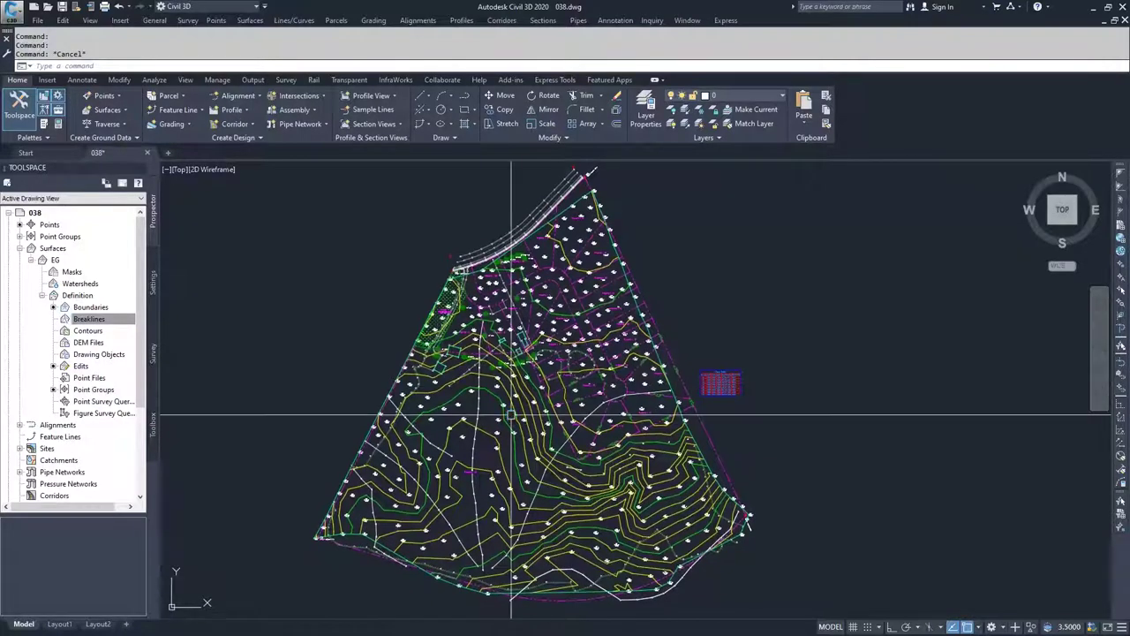
pyautogui.click(154, 366)
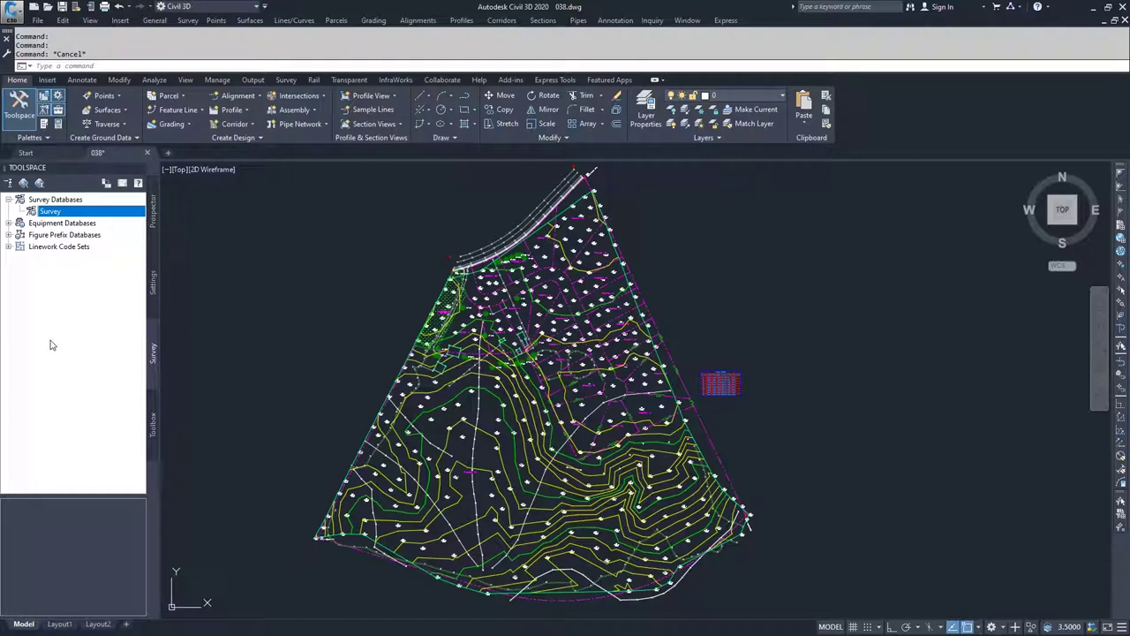
# Open the Survey database for edit and list its Figures
pyautogui.rightClick(50, 215)
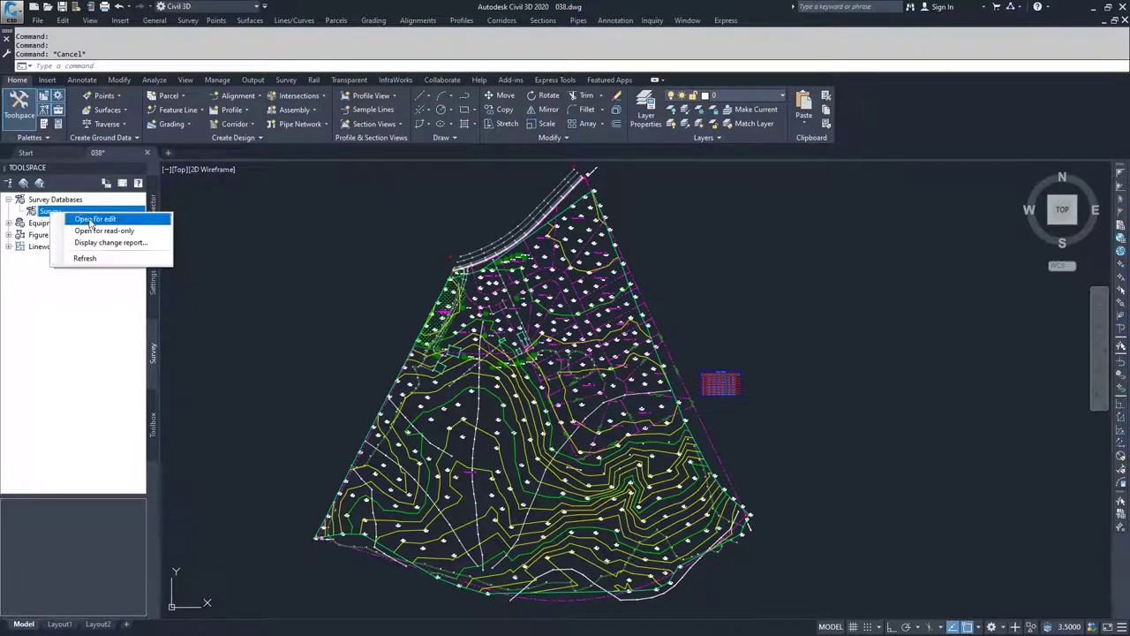
pyautogui.click(91, 221)
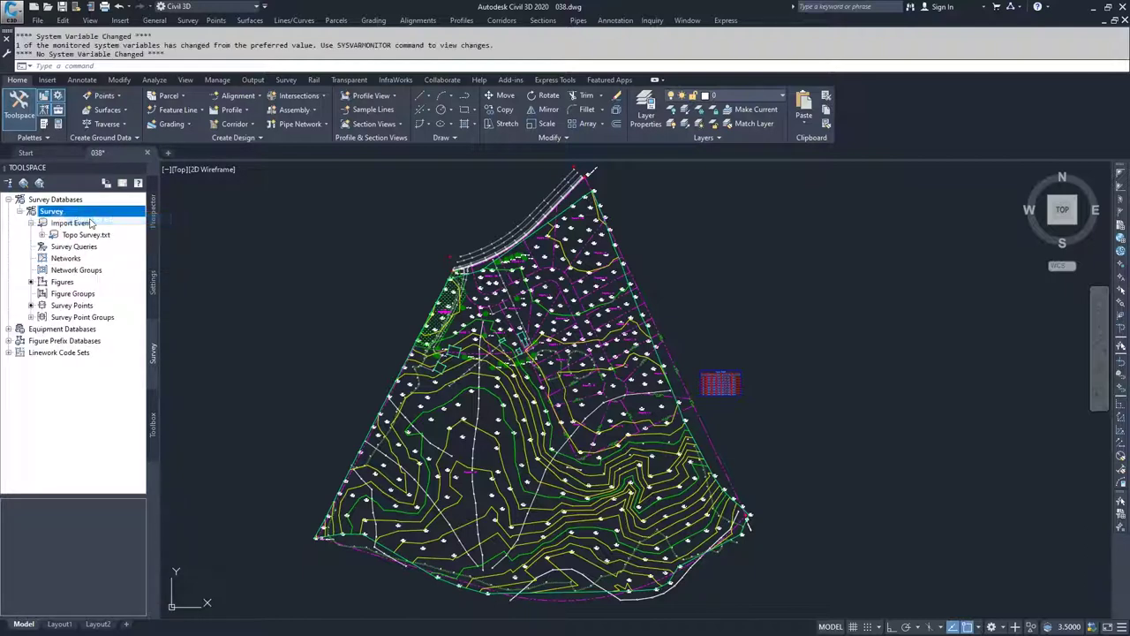
pyautogui.click(62, 282)
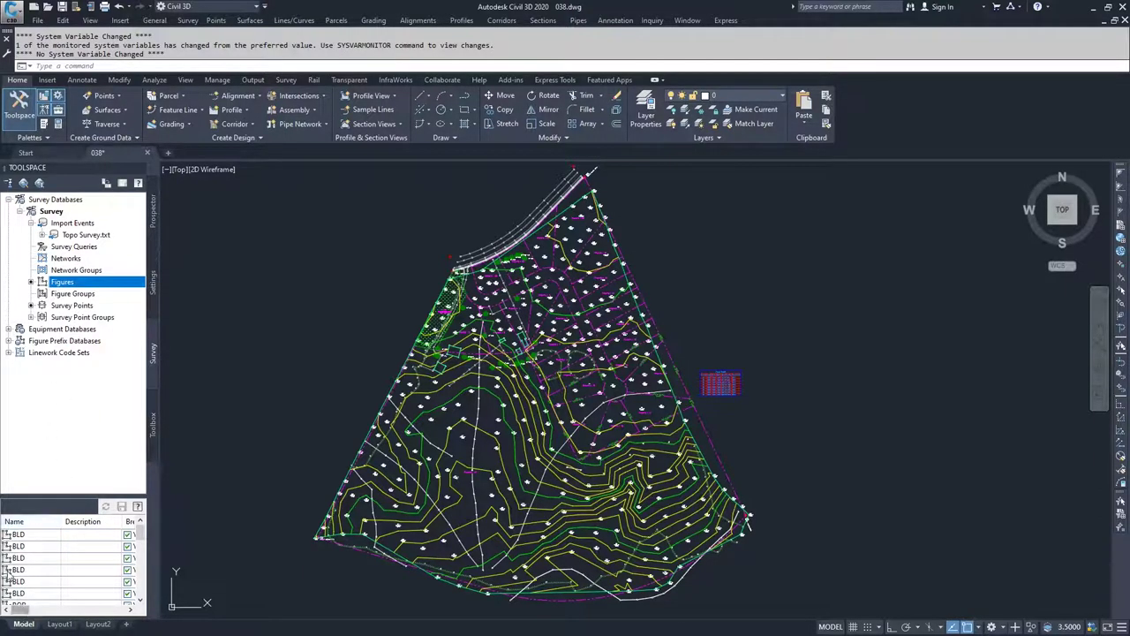
# Scroll the figures list right to reveal the Breakline column
pyautogui.click(130, 611)
pyautogui.click(130, 610)
pyautogui.click(130, 610)
pyautogui.click(130, 610)
pyautogui.click(130, 610)
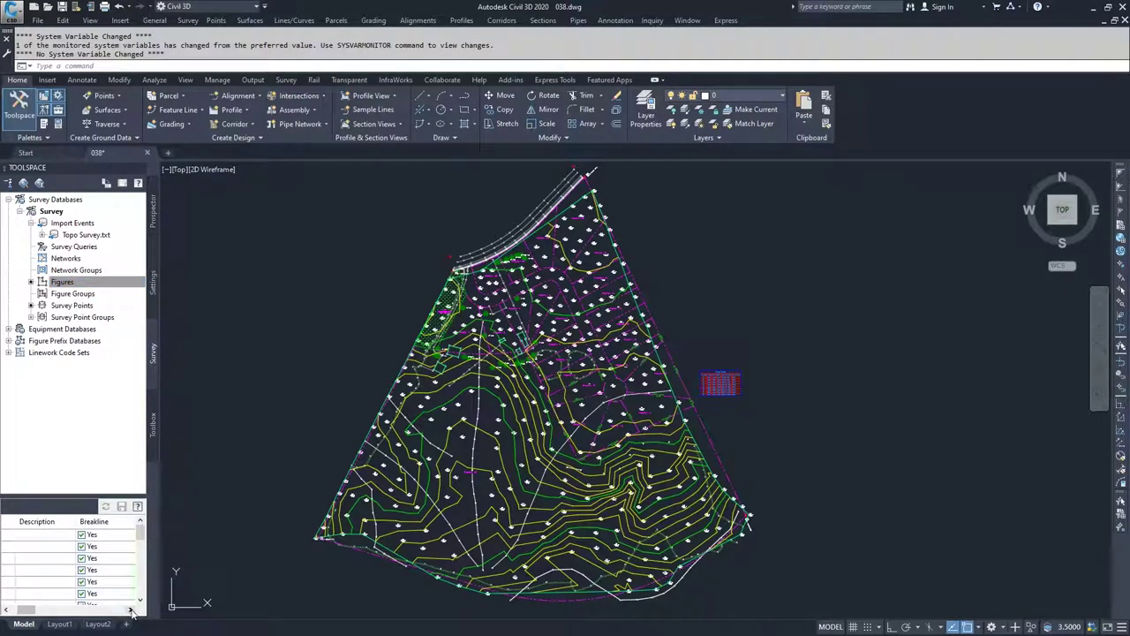
pyautogui.click(131, 611)
pyautogui.click(130, 610)
pyautogui.click(131, 611)
pyautogui.click(131, 610)
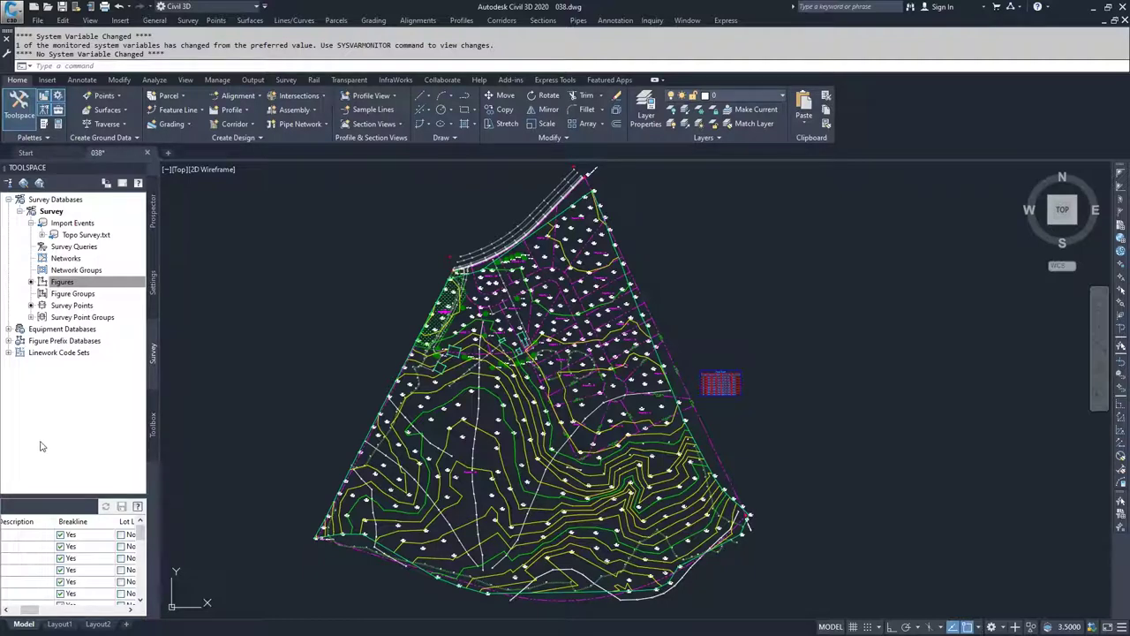
# Start Create Breaklines from the survey figures and move the list aside to review it
pyautogui.click(70, 284)
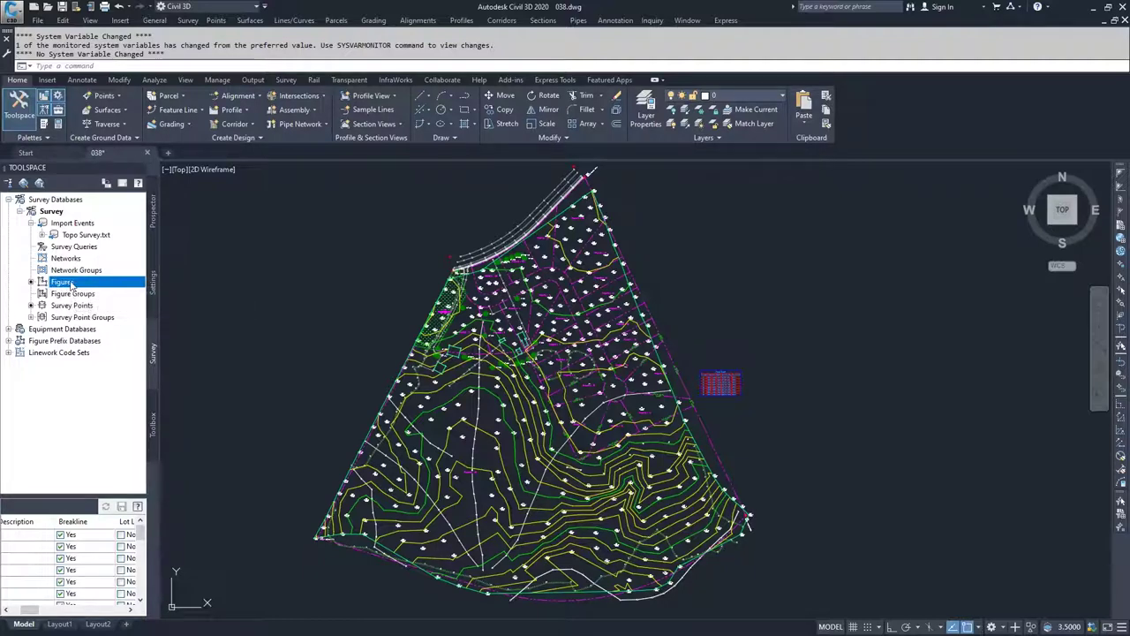
pyautogui.rightClick(71, 284)
pyautogui.click(144, 353)
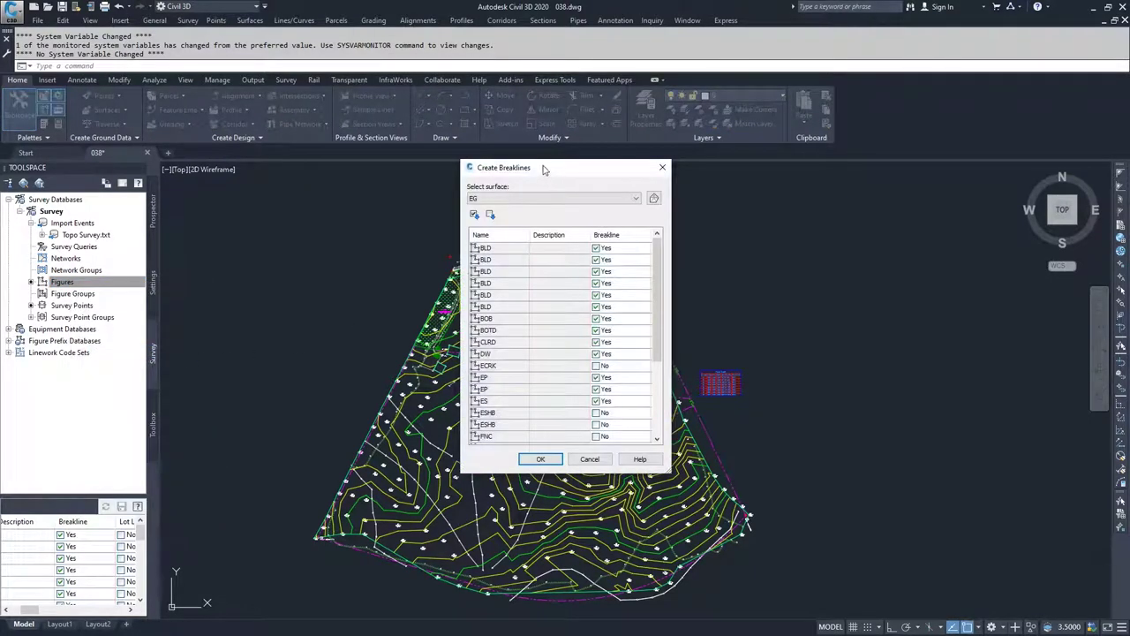
pyautogui.moveTo(544, 170); pyautogui.dragTo(848, 186)
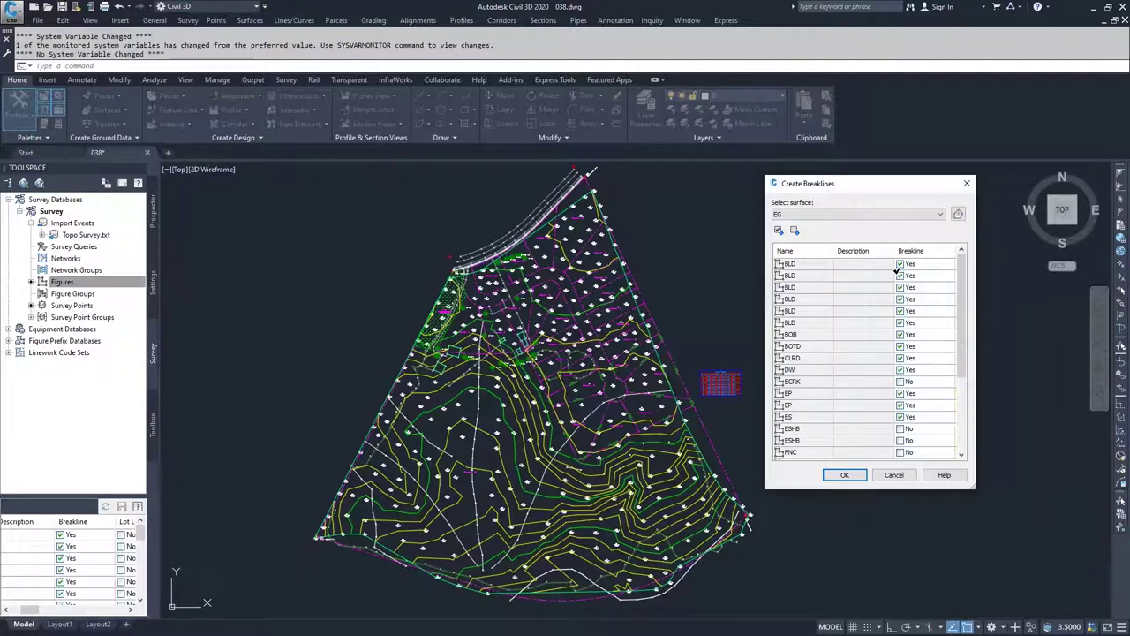
pyautogui.scroll(-1, 961, 351)
pyautogui.scroll(-3, 959, 350)
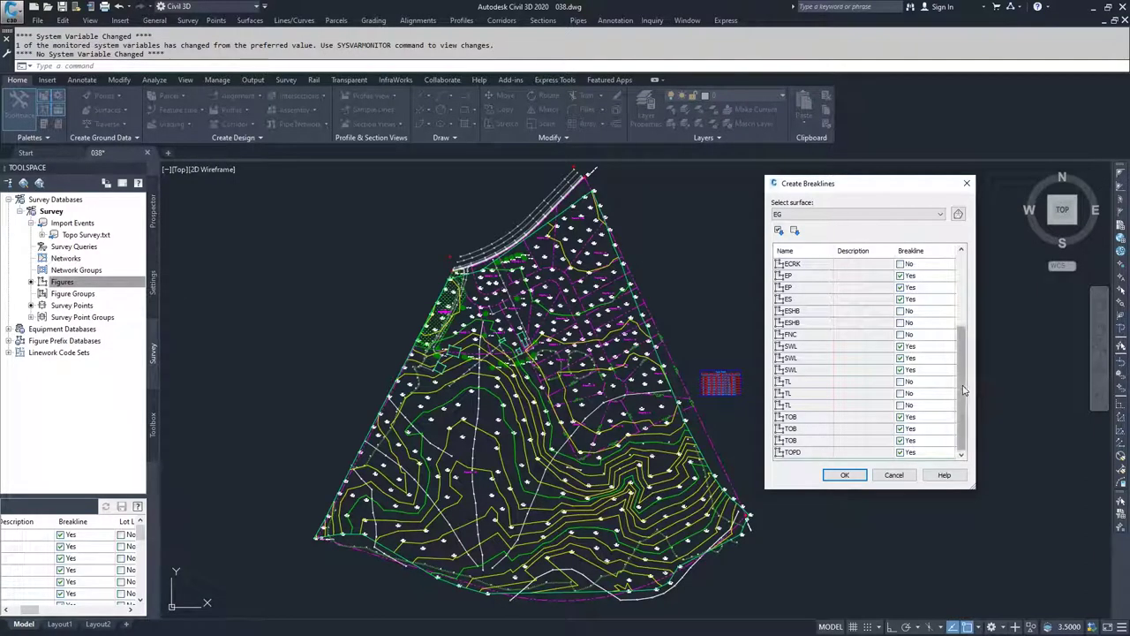
# Exclude the FNC figure, choose EG as the target surface, and confirm the breaklines
pyautogui.click(901, 334)
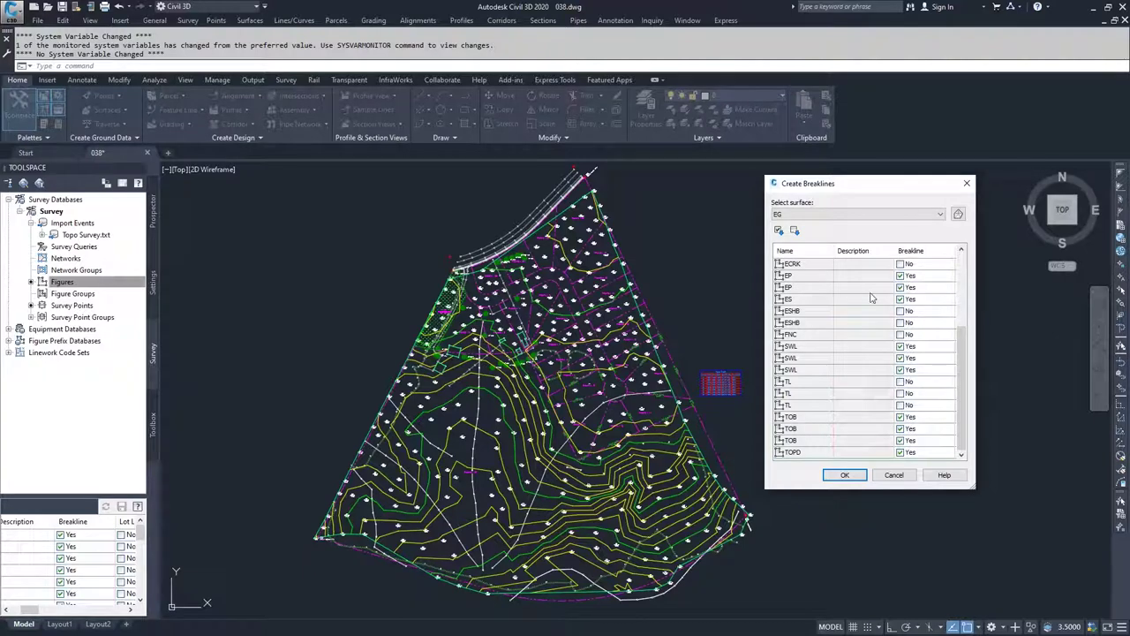
pyautogui.moveTo(965, 371); pyautogui.dragTo(959, 280)
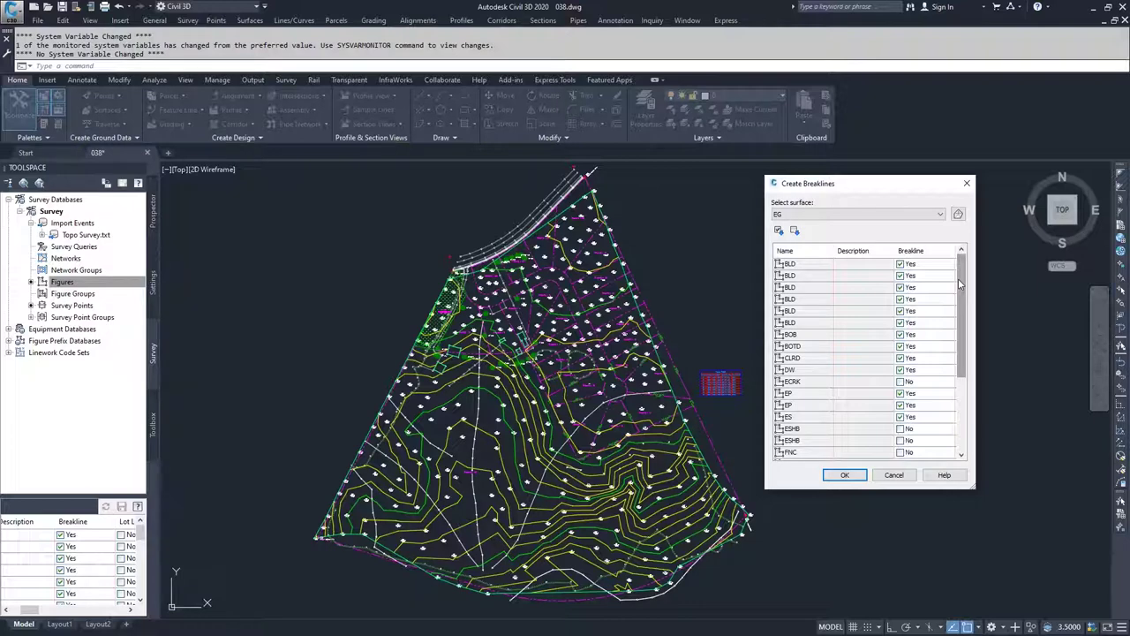
pyautogui.click(855, 215)
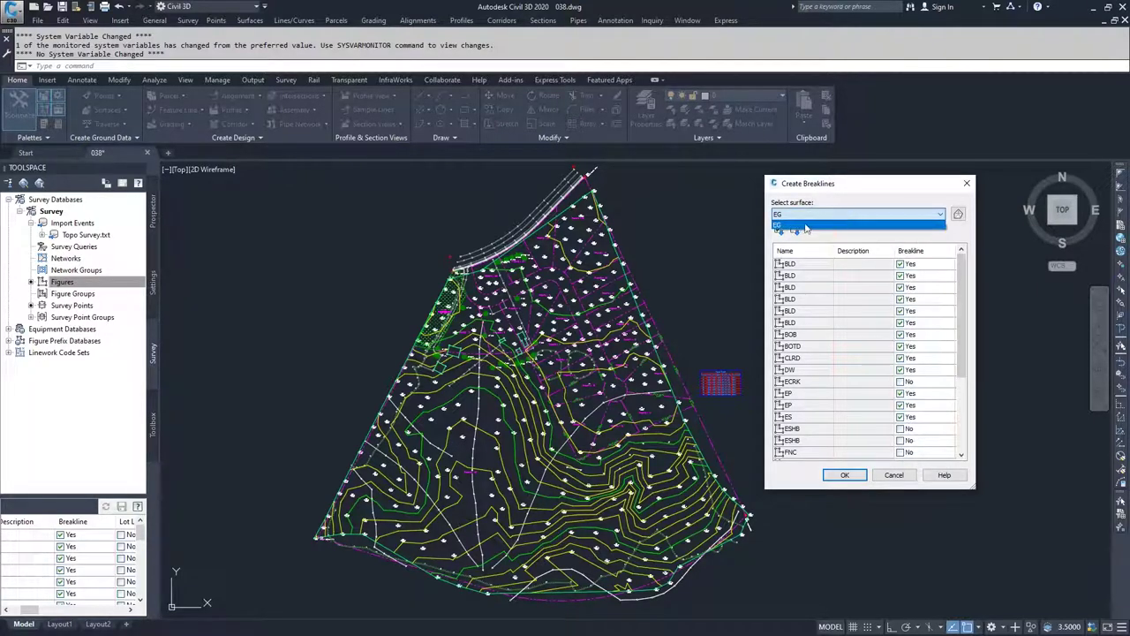
pyautogui.click(855, 225)
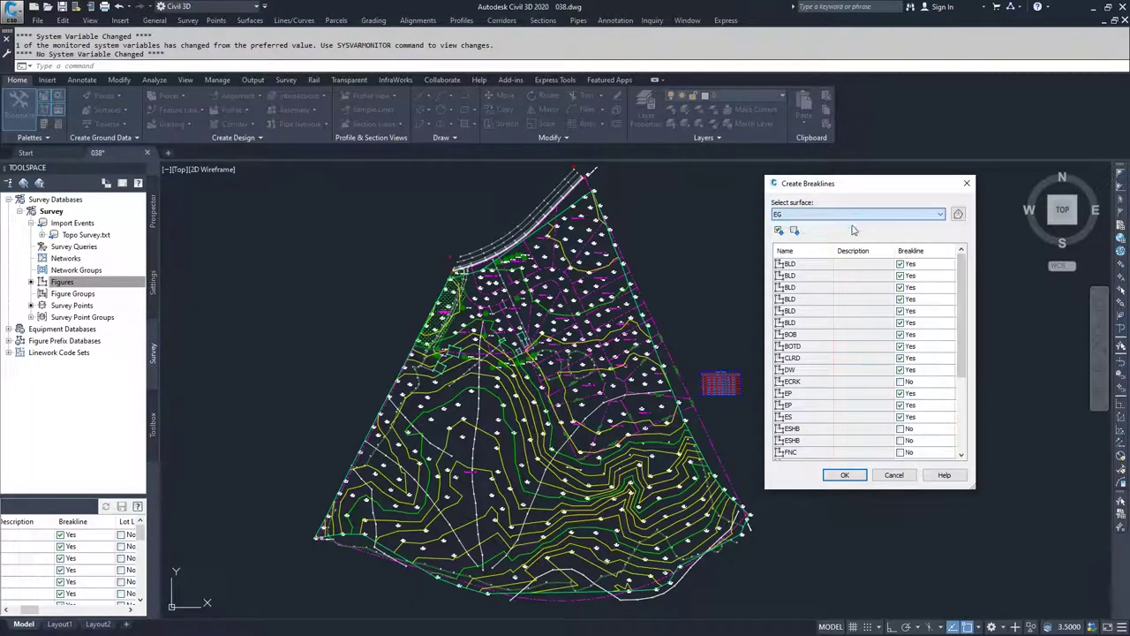
pyautogui.click(845, 475)
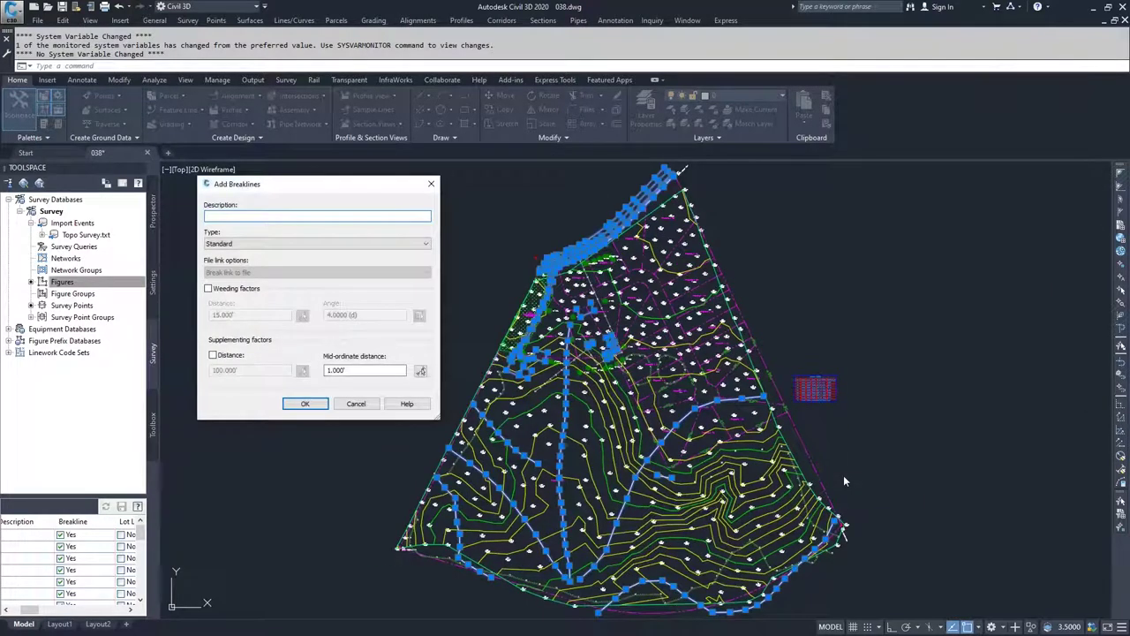
# Enter 'Survey' as the Add Breaklines description
pyautogui.moveTo(300, 184)
pyautogui.mouseDown()
pyautogui.moveTo(319, 202)
pyautogui.moveTo(299, 206)
pyautogui.mouseUp()
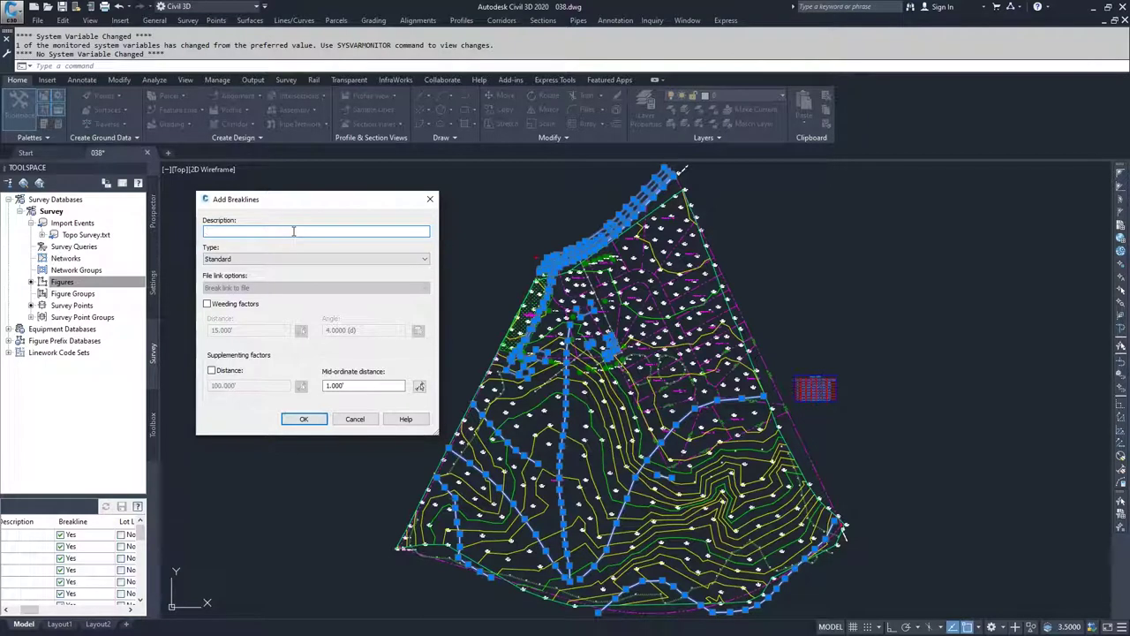
pyautogui.write('Sur')
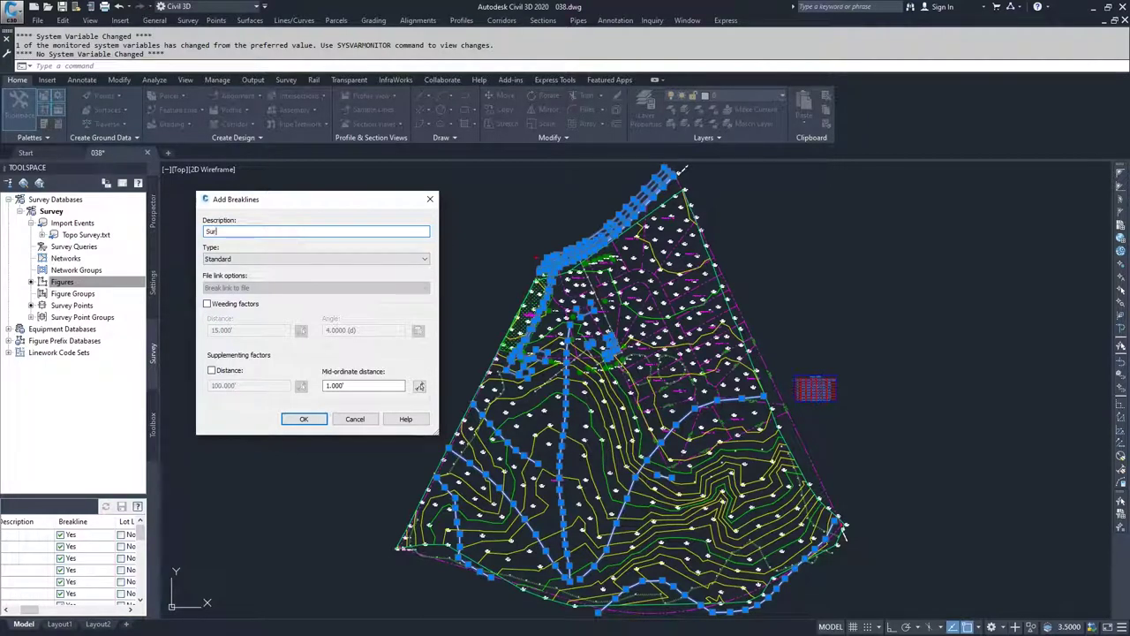
pyautogui.write('vey')
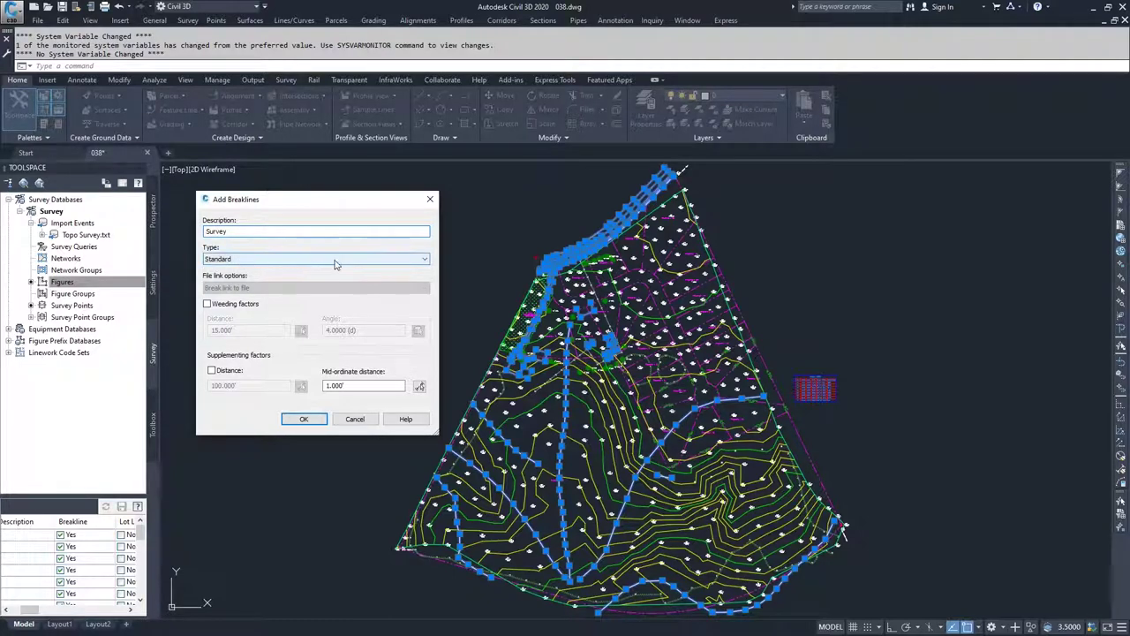
# List the breakline types and keep Standard as the type
pyautogui.click(386, 259)
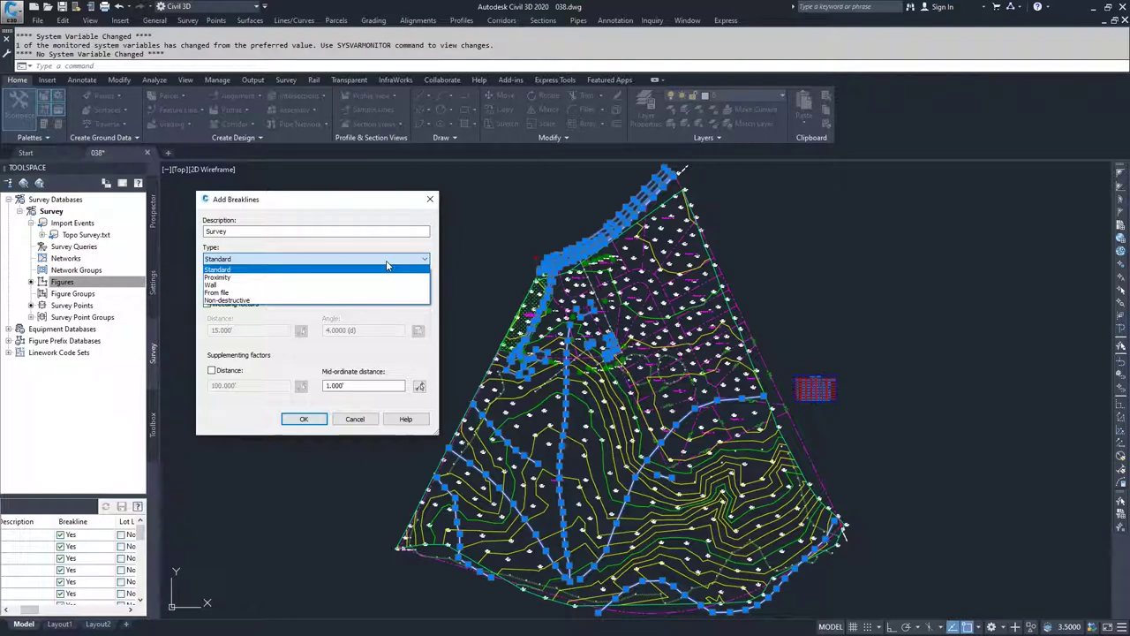
pyautogui.click(253, 269)
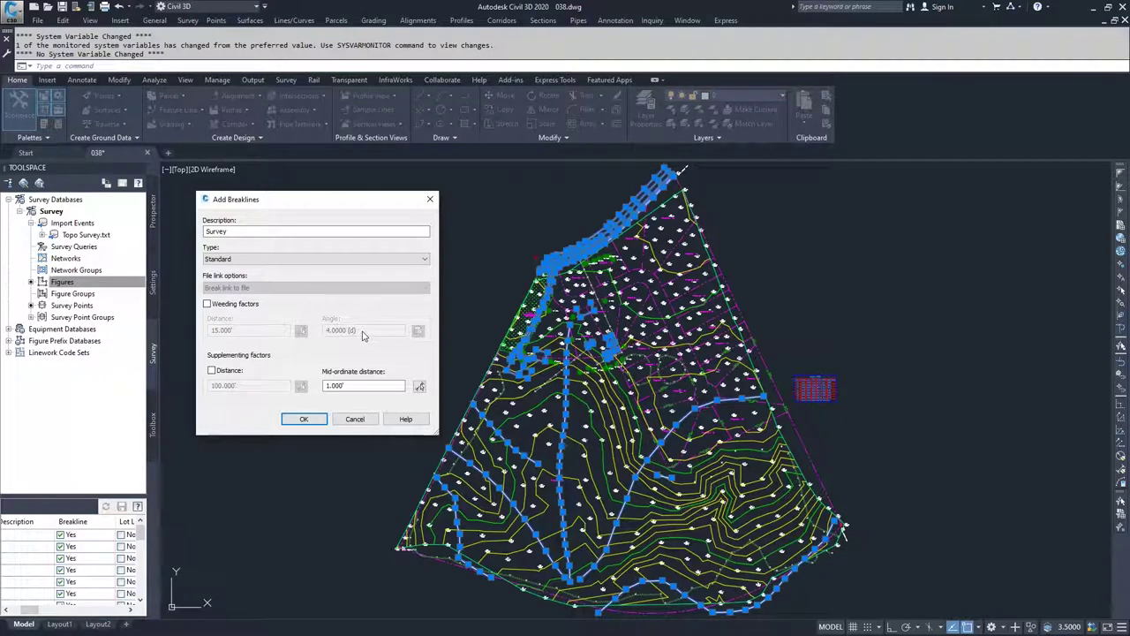
# Add the Survey breaklines to EG, rebuilding it and logging 69 duplicate-point events
pyautogui.click(314, 422)
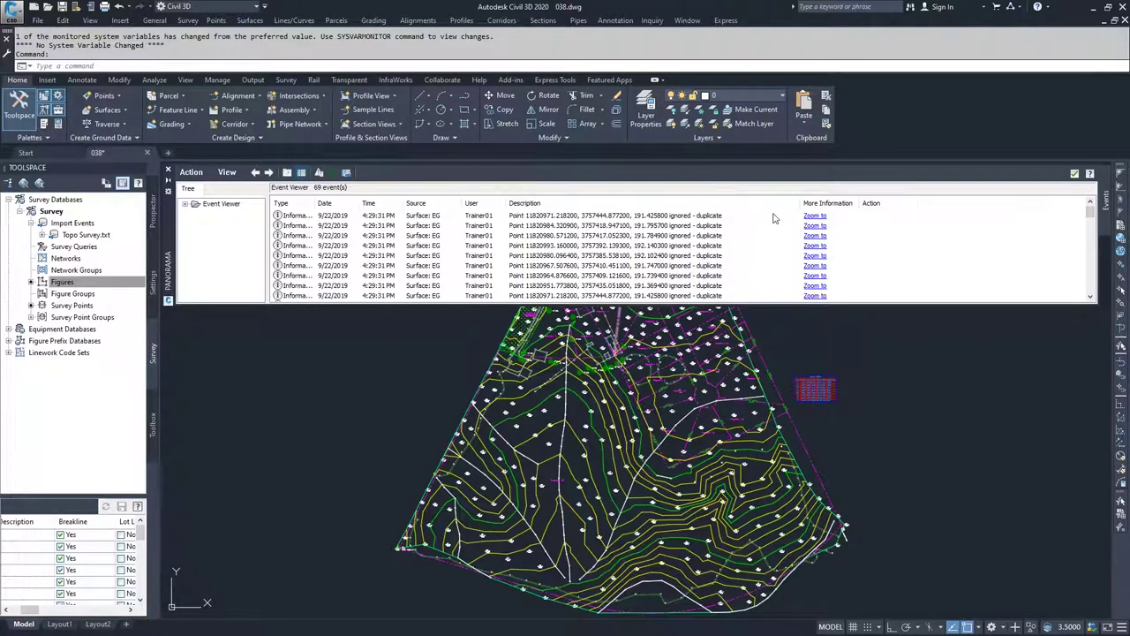
# Close the Event Viewer to see the EG contours redrawn with breaklines
pyautogui.click(1075, 174)
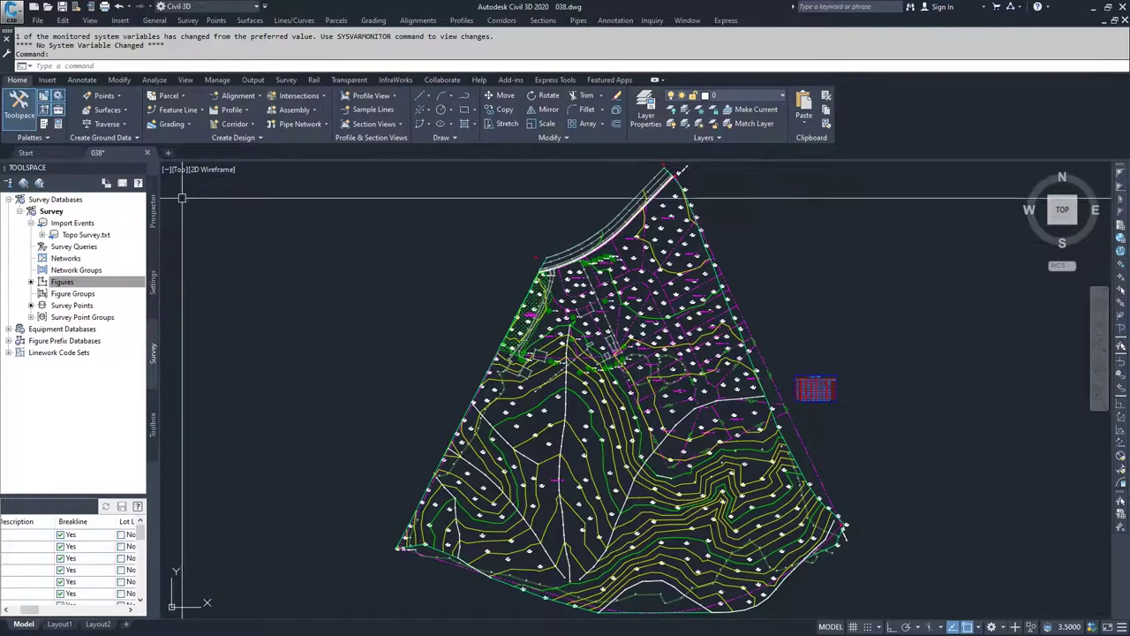
# Show the Prospector tree where EG's Breaklines list the Survey group of 20 items
pyautogui.click(153, 224)
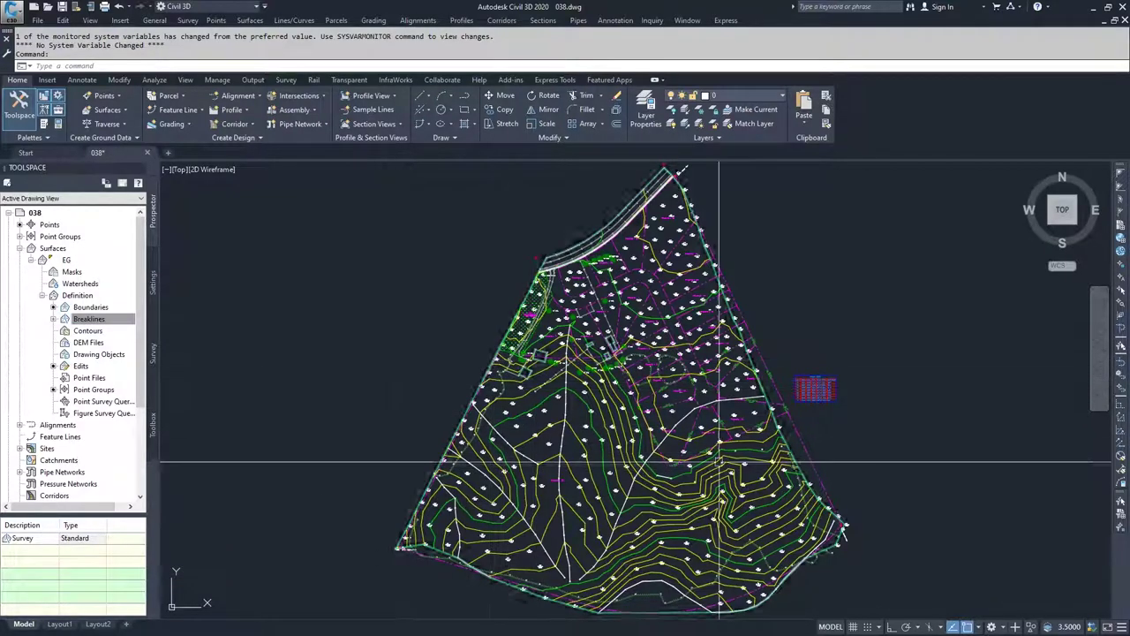
pyautogui.scroll(5, 722, 441)
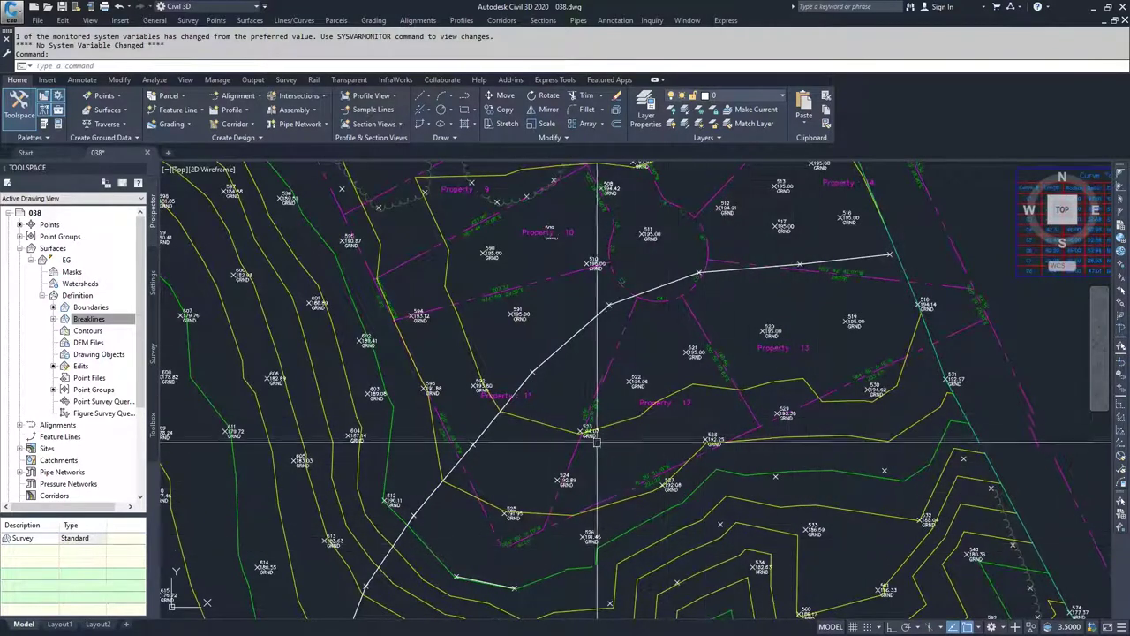
# Zoom and pan to the short white breakline below points 525 and 526 to inspect its end point
pyautogui.moveTo(664, 457)
pyautogui.mouseDown(button='middle')
pyautogui.moveTo(625, 450)
pyautogui.moveTo(580, 409)
pyautogui.moveTo(572, 369)
pyautogui.mouseUp(button='middle')
pyautogui.scroll(6, 371, 500)
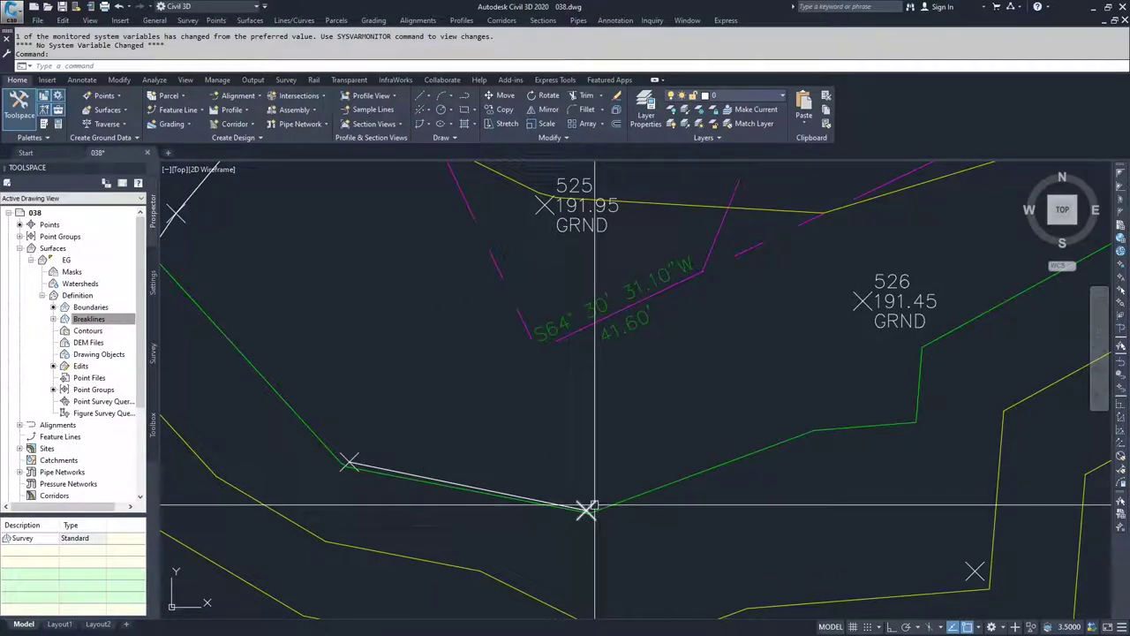
pyautogui.moveTo(590, 508)
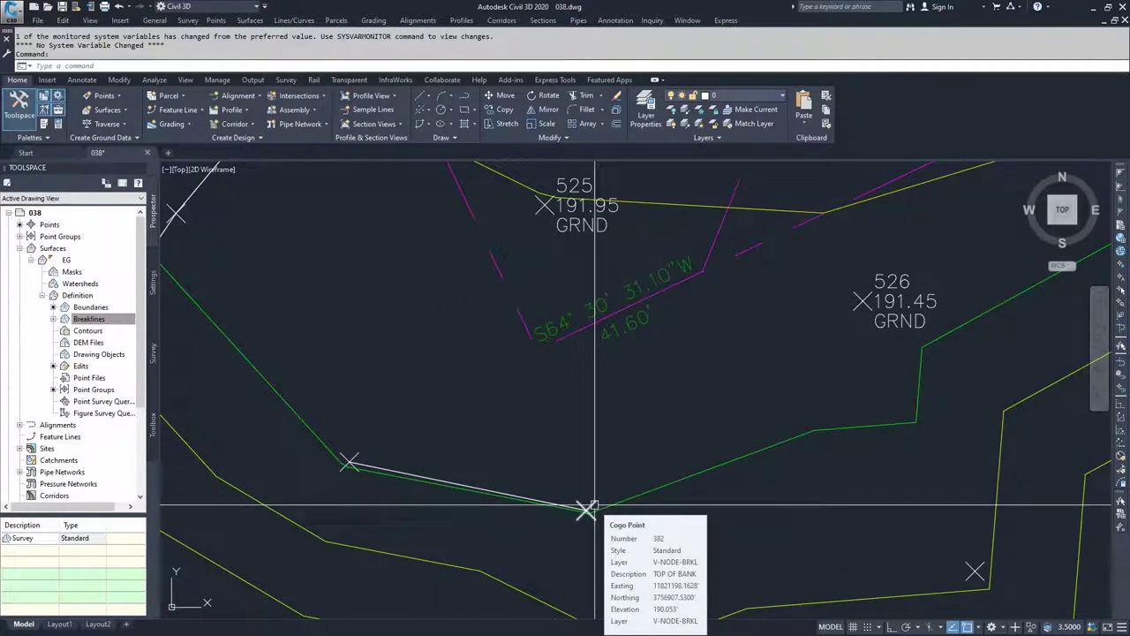
pyautogui.scroll(-4, 590, 508)
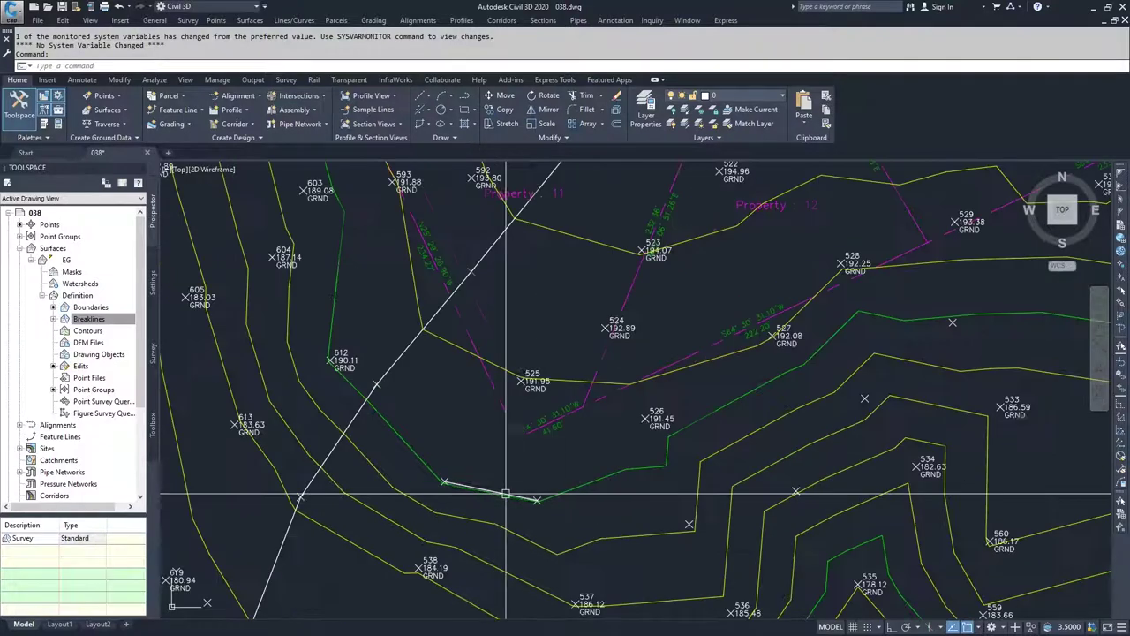
pyautogui.scroll(-3, 650, 504)
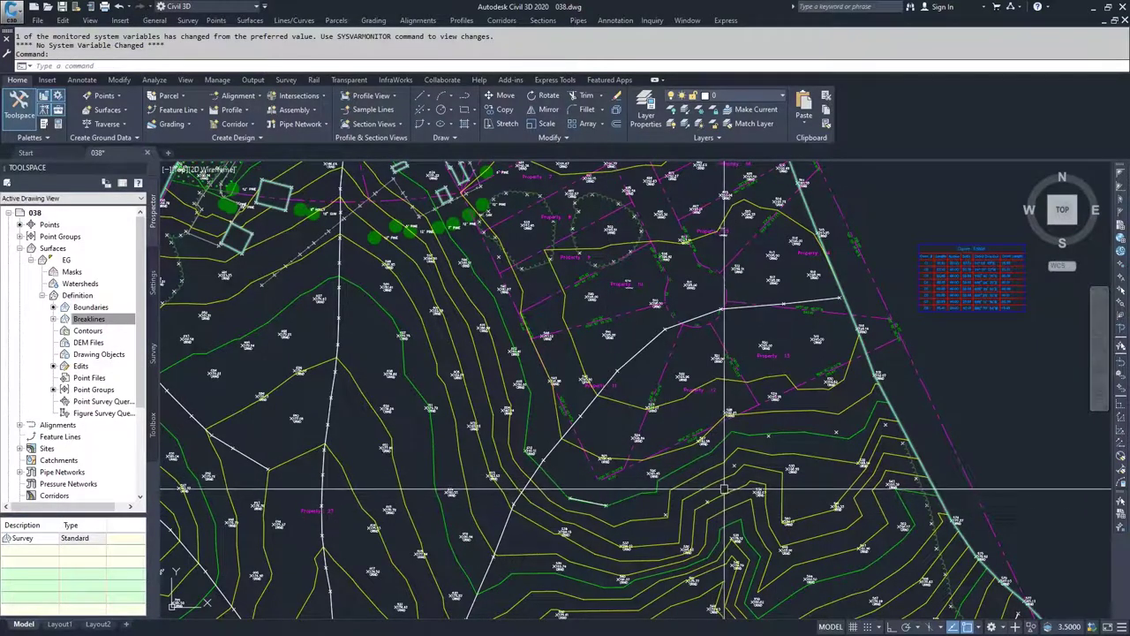
pyautogui.scroll(5, 619, 524)
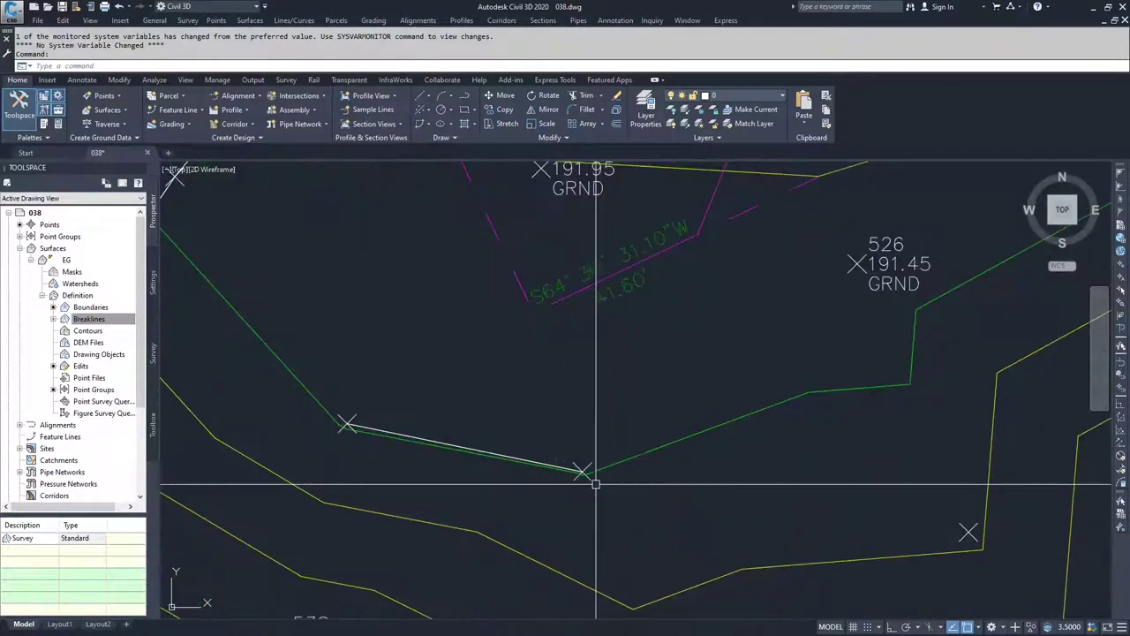
# Confirm in Properties that point 382 is described as TOP OF BANK, then list the Point Groups
pyautogui.click(587, 475)
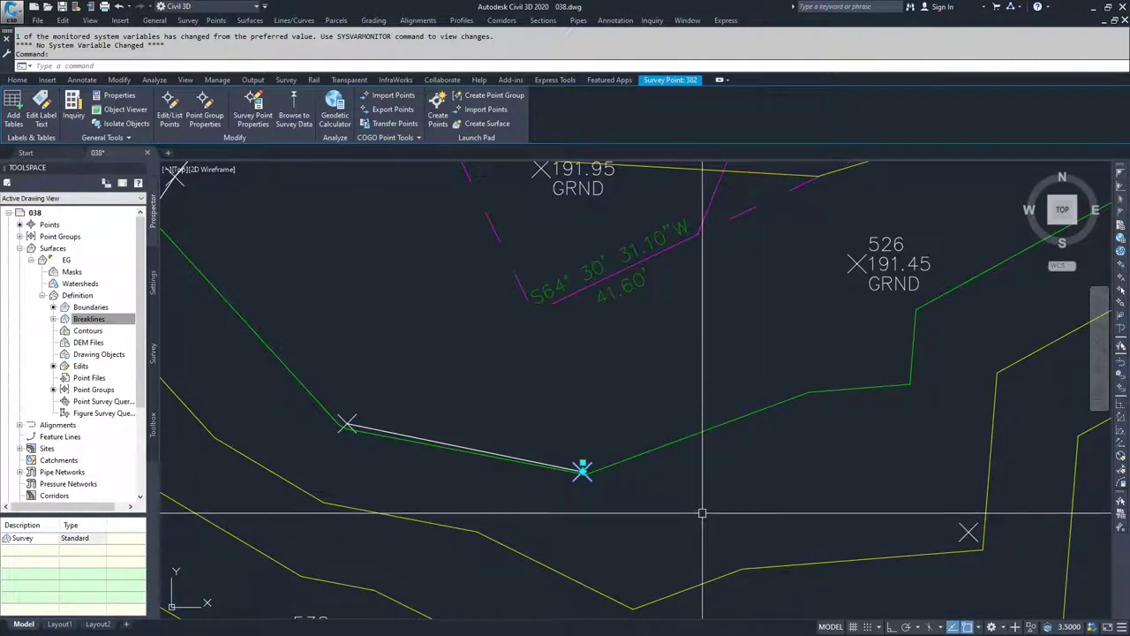
pyautogui.click(122, 96)
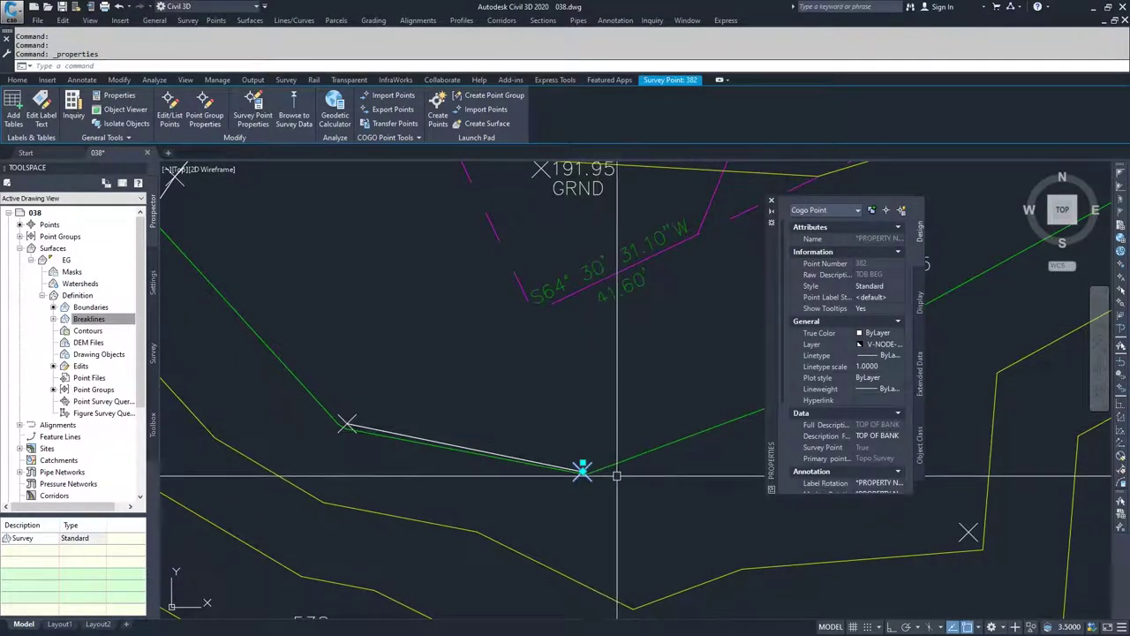
pyautogui.click(772, 201)
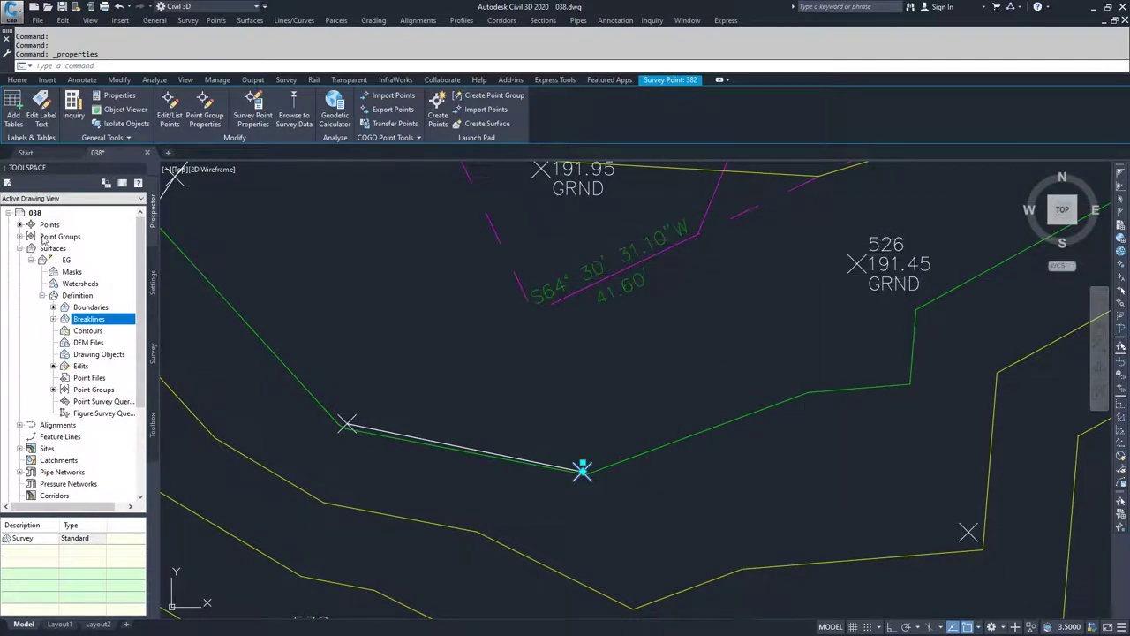
pyautogui.click(42, 237)
# Create a new point group named TOB matching raw descriptions TOB*, and apply it
pyautogui.click(20, 236)
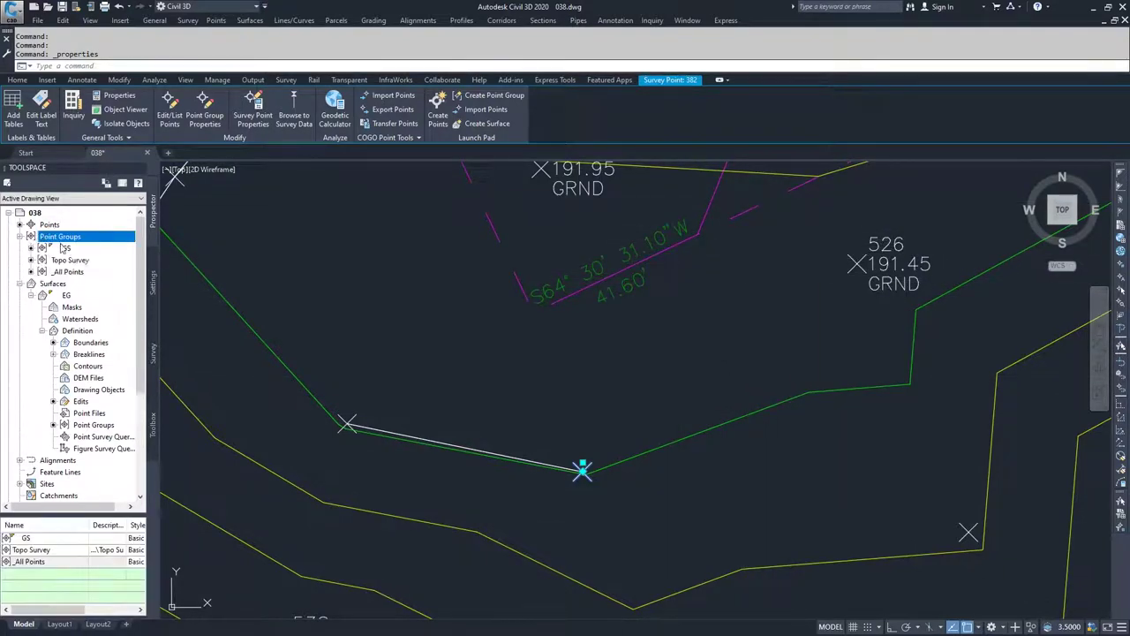
pyautogui.rightClick(71, 240)
pyautogui.click(102, 261)
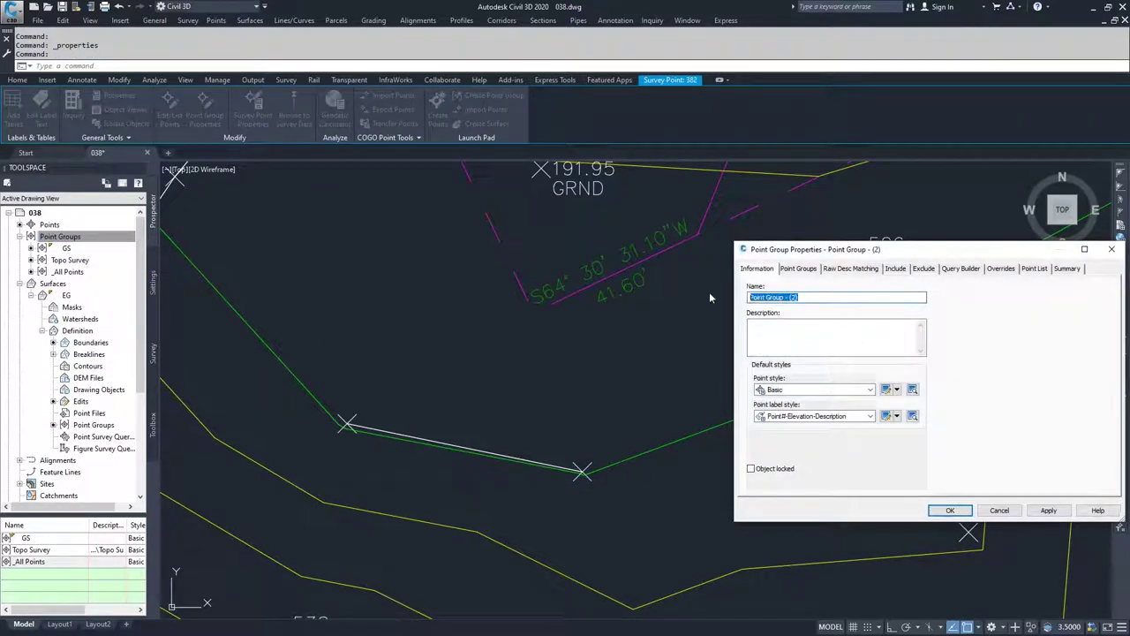
pyautogui.write('TOB')
pyautogui.click(865, 269)
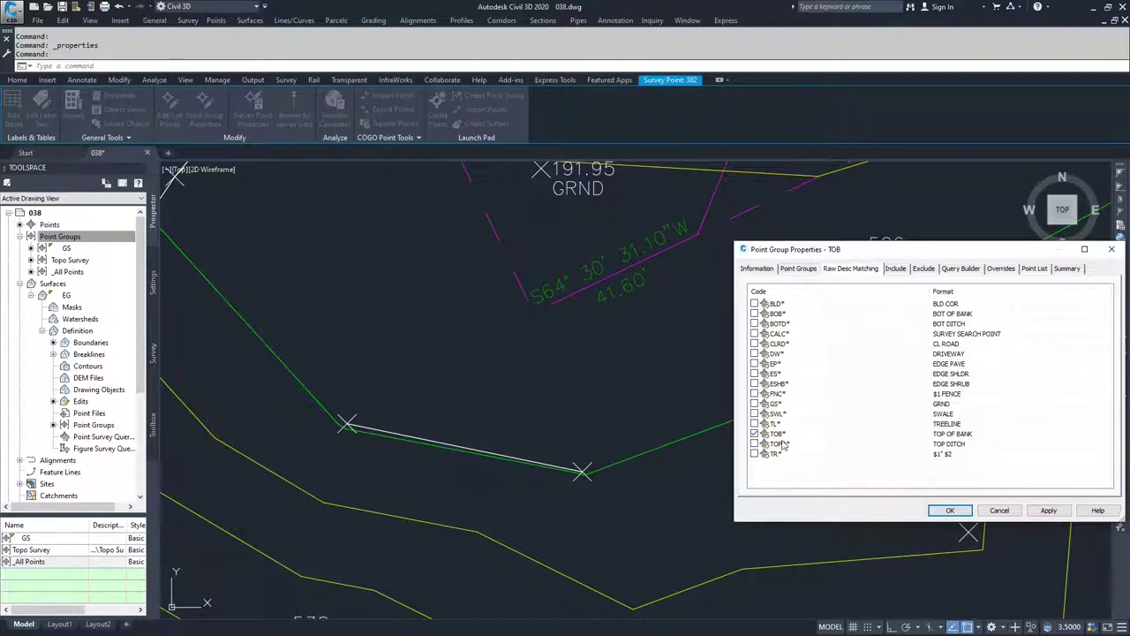
pyautogui.click(758, 268)
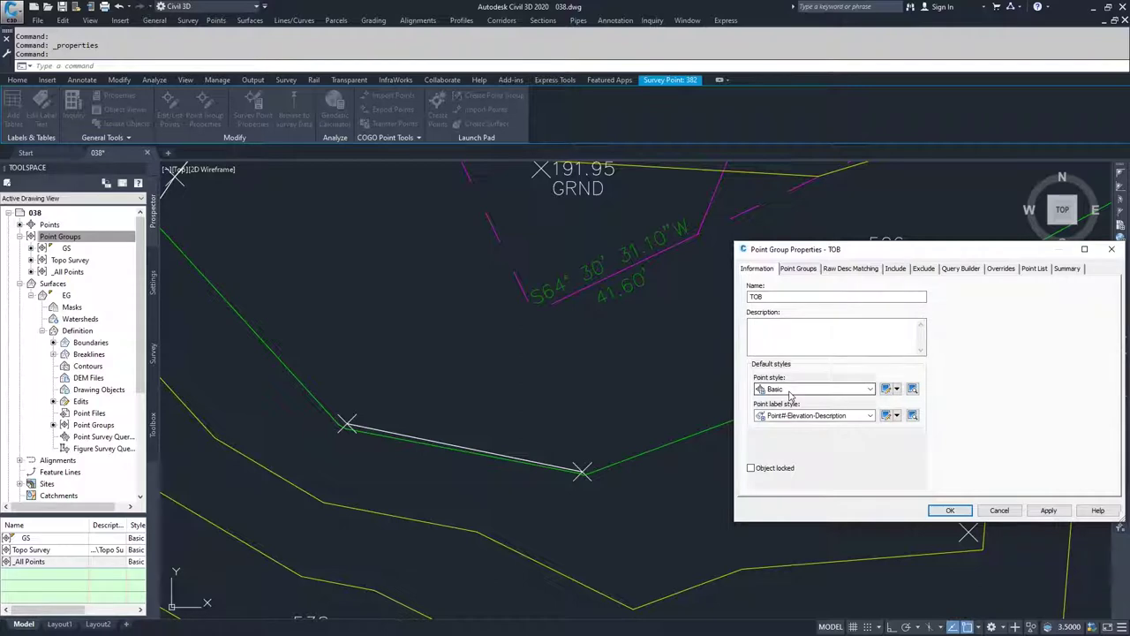
pyautogui.click(1049, 511)
pyautogui.click(950, 510)
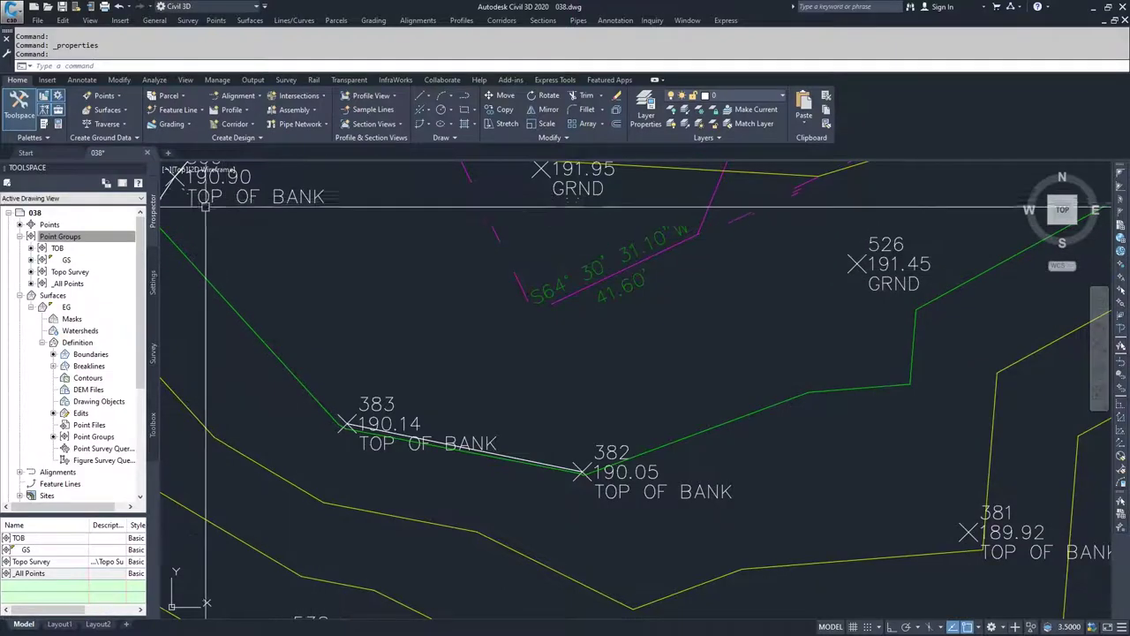
# Zoom out and pan along the bank to review the TOP OF BANK points, then select EG's Point Groups
pyautogui.scroll(-2, 765, 494)
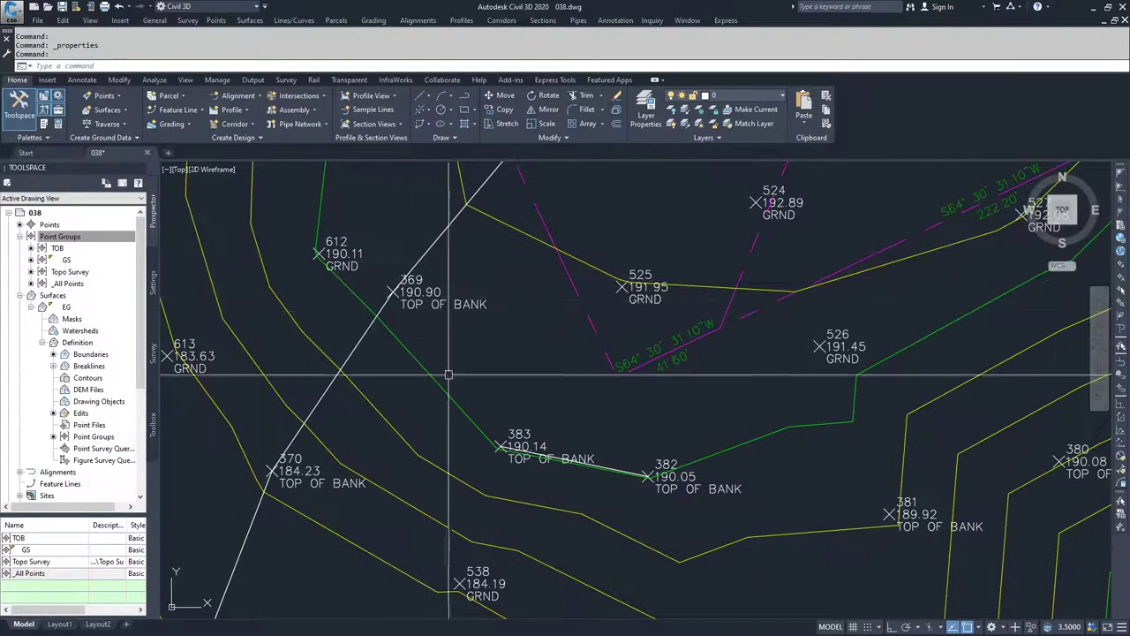
pyautogui.moveTo(876, 534); pyautogui.dragTo(529, 510, button='middle')
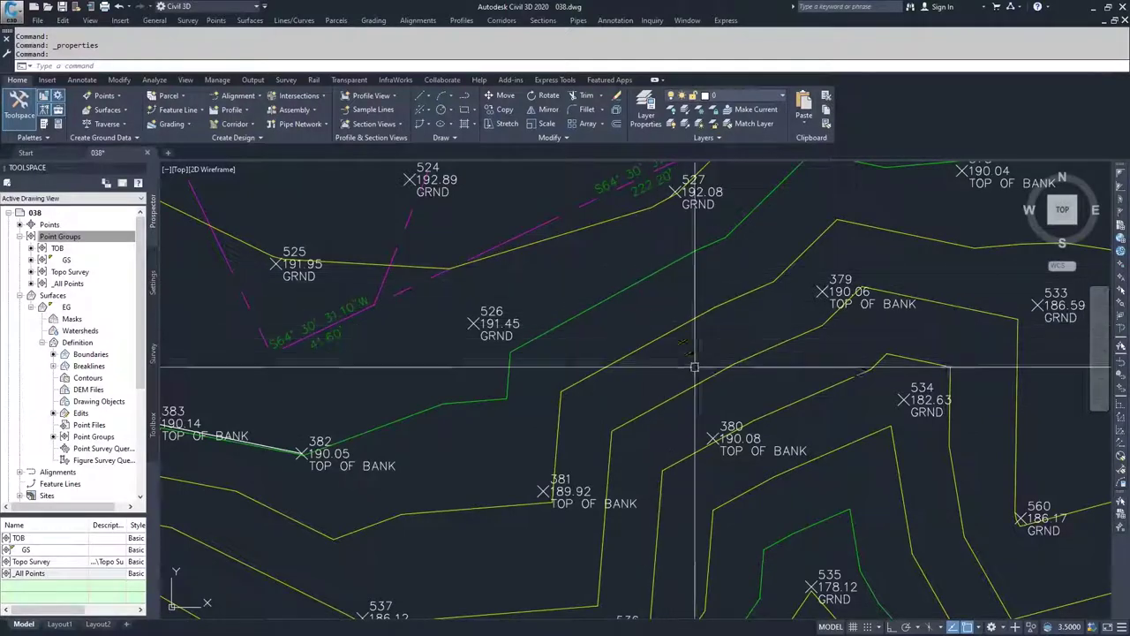
pyautogui.scroll(-4, 725, 495)
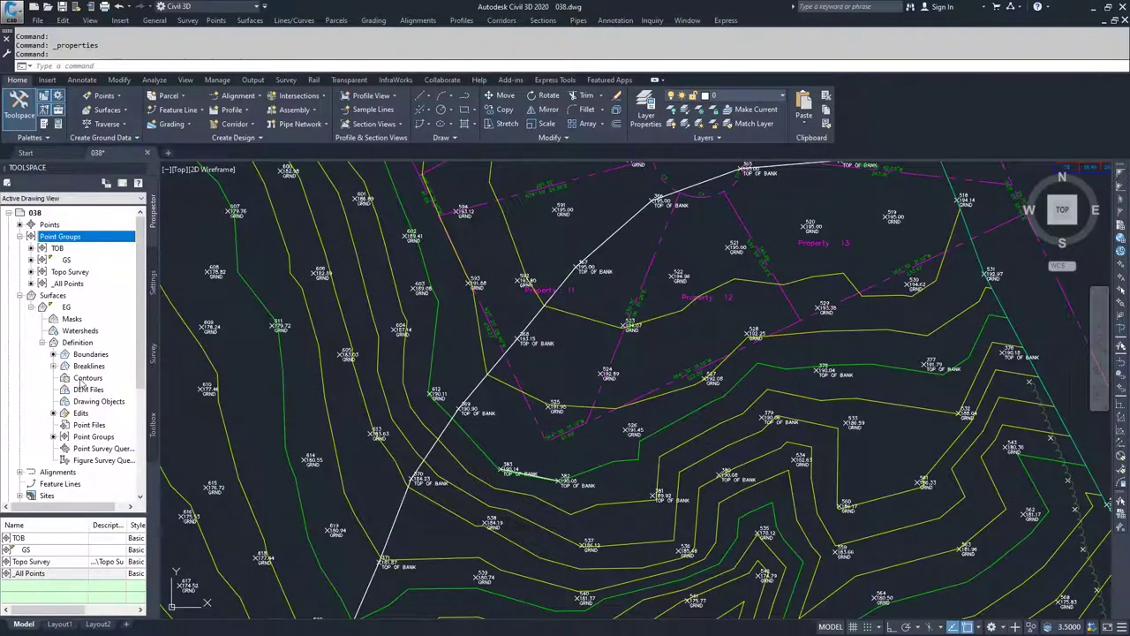
pyautogui.click(84, 437)
# Add the TOB group to EG's Definition > Point Groups via Add..., alongside GS
pyautogui.rightClick(84, 439)
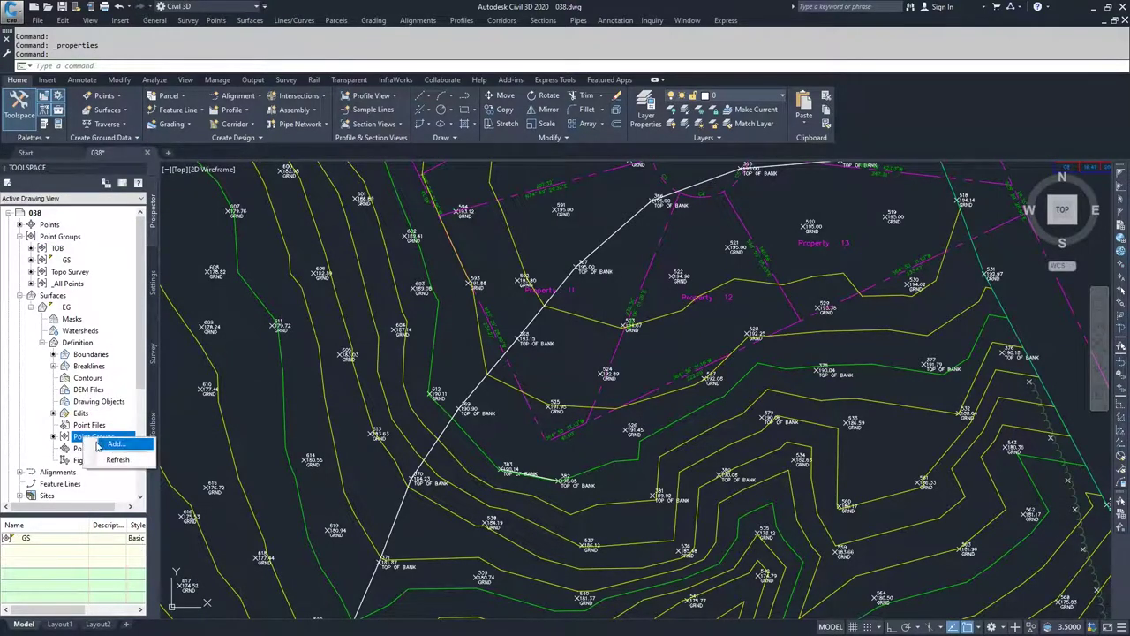
pyautogui.click(112, 444)
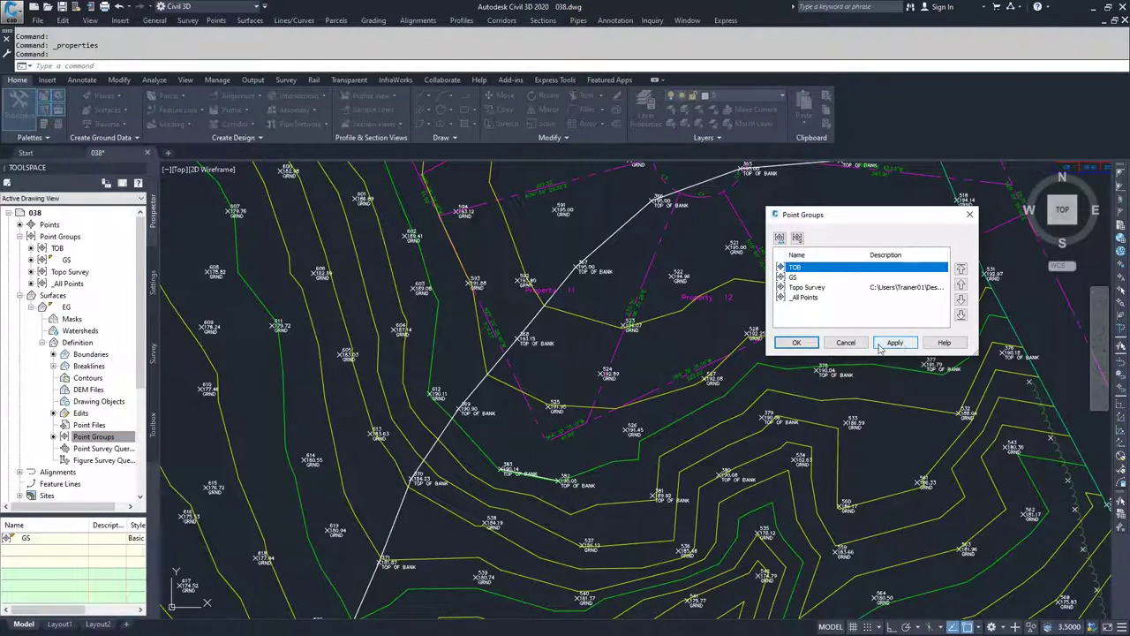
pyautogui.click(809, 344)
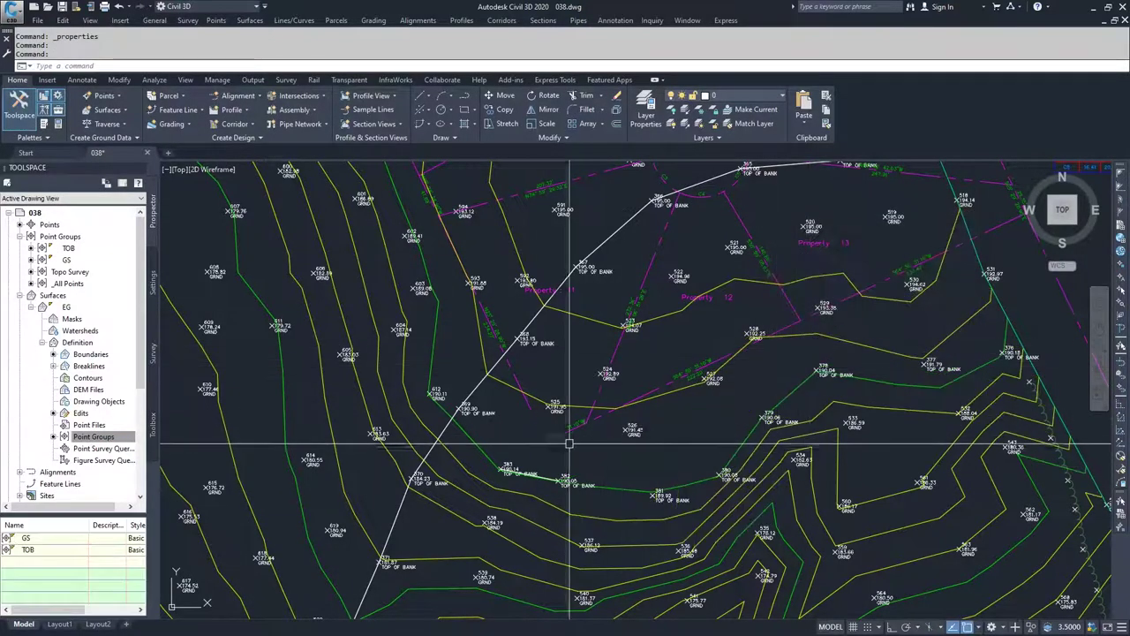